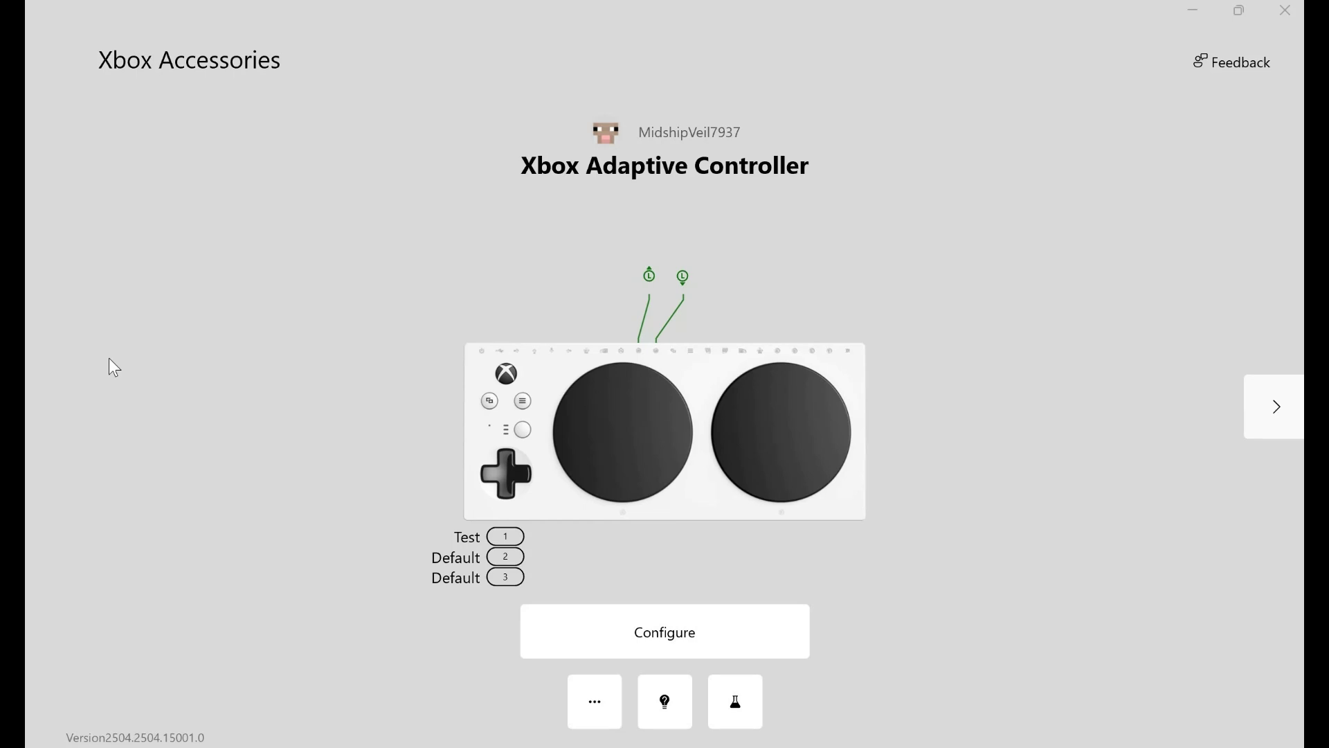
Step: Open the Test profile's button Mapping editor for the Xbox Adaptive Controller
left_click(606, 641)
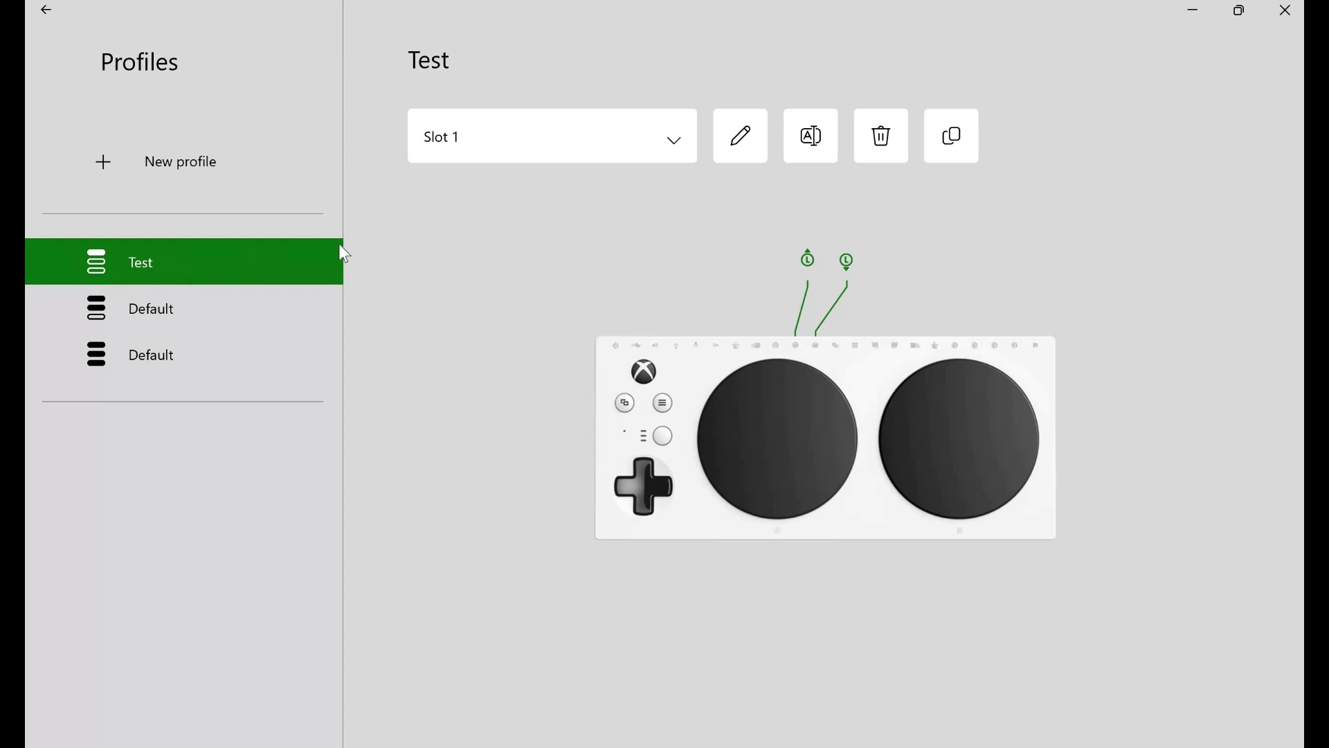
left_click(748, 135)
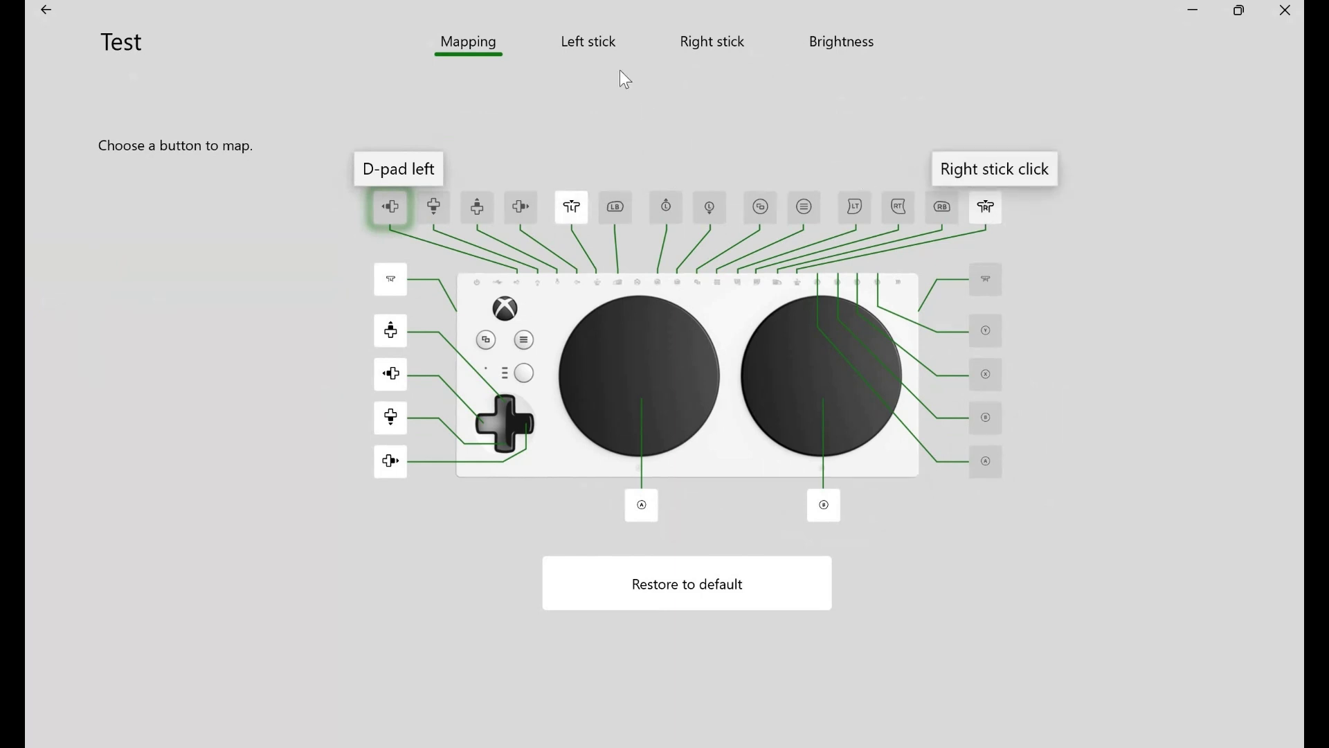
Step: Set the left stick's Primary action to Mouse with Medium sensitivity and confirm
left_click(390, 281)
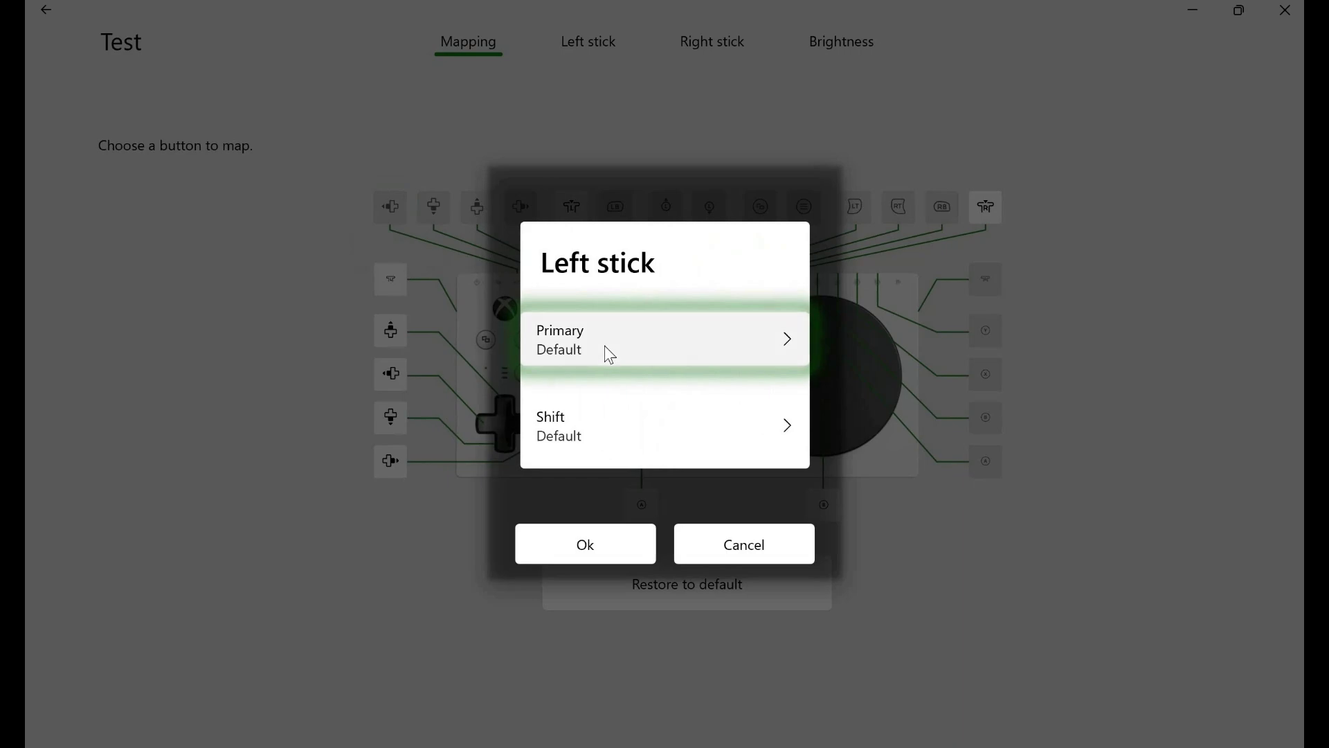
left_click(609, 350)
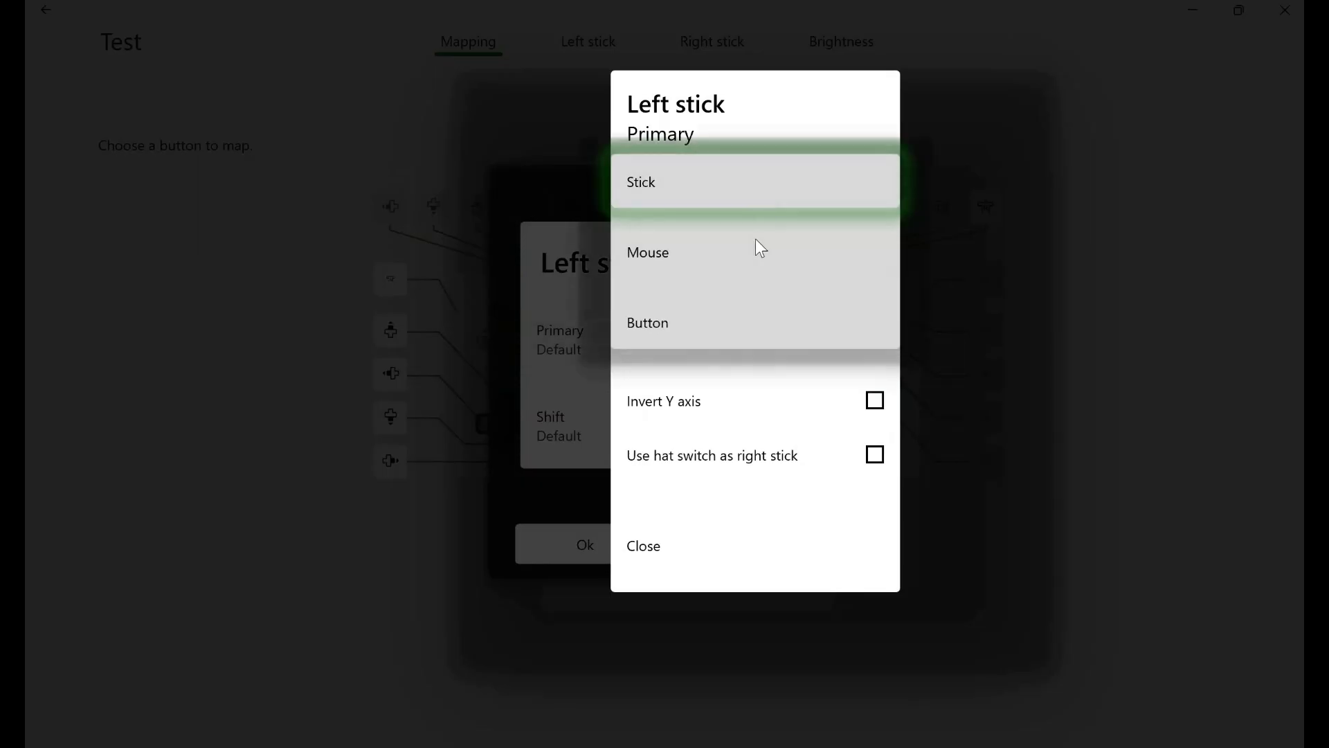
left_click(759, 244)
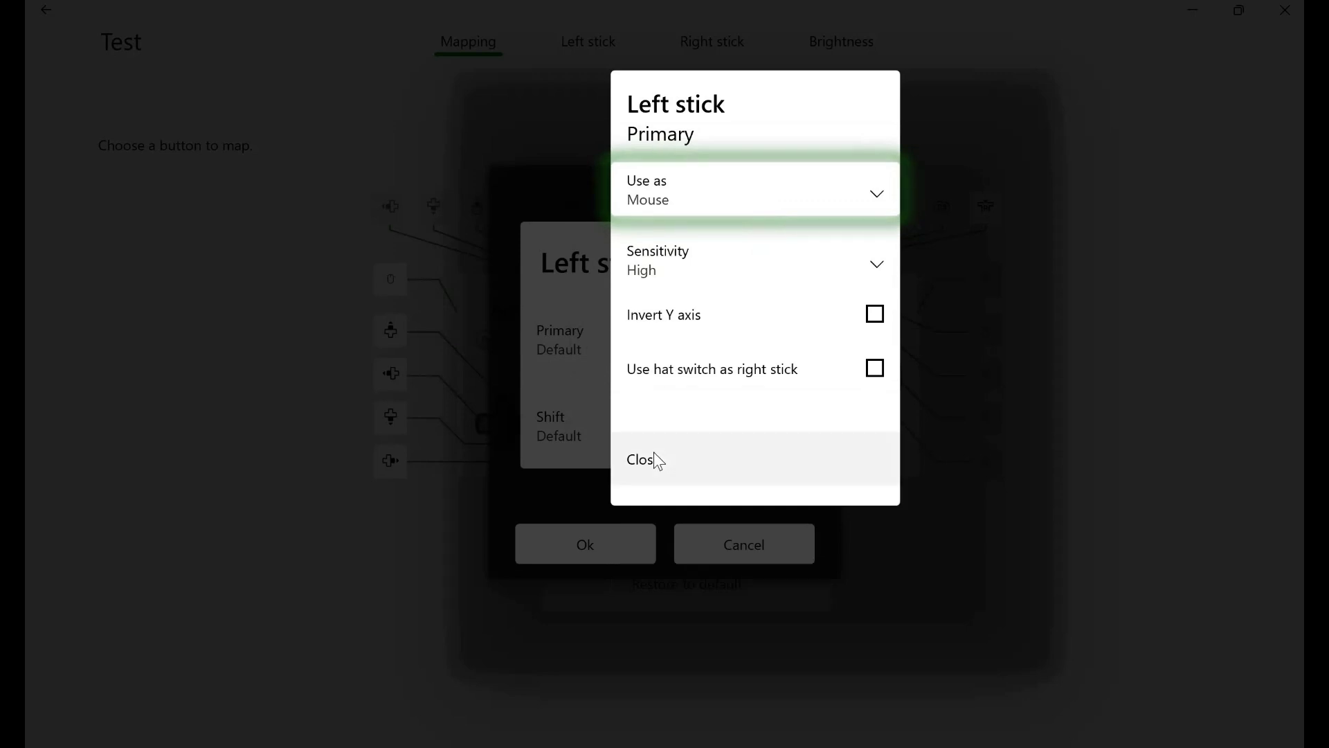
left_click(592, 536)
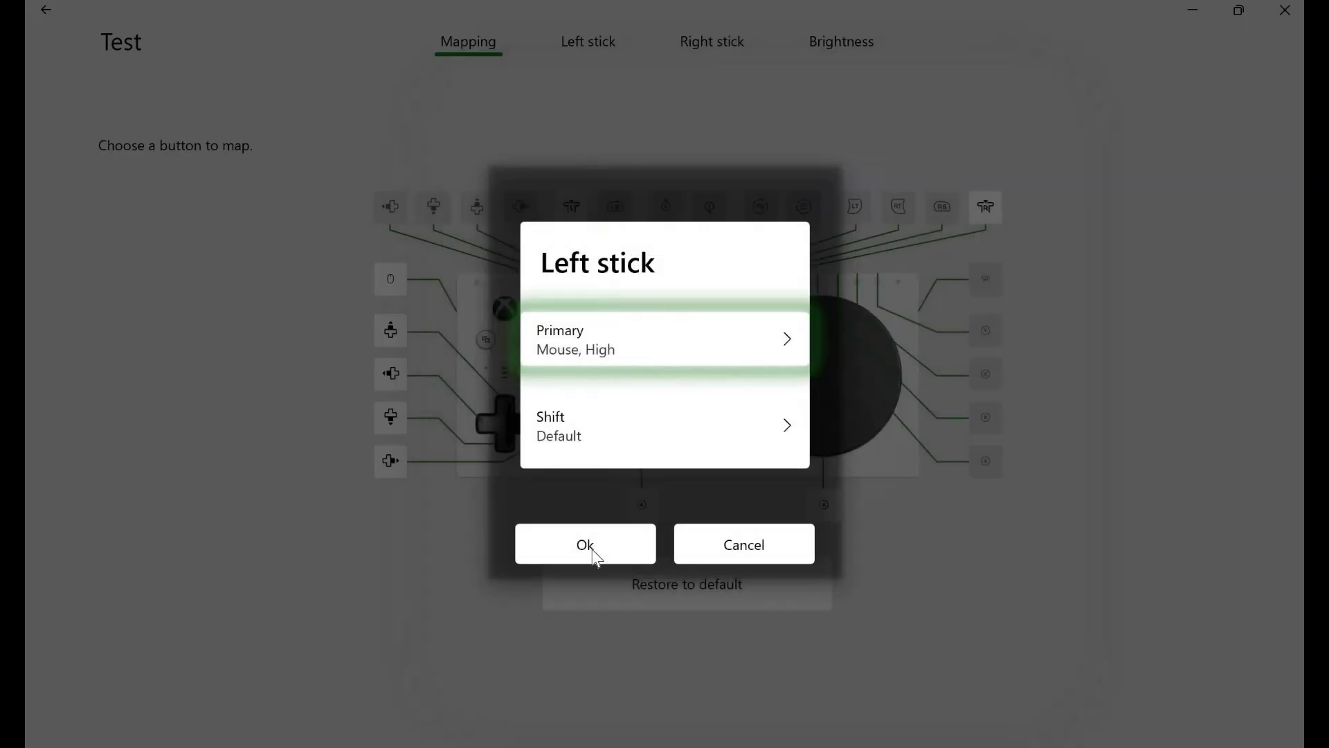
left_click(612, 355)
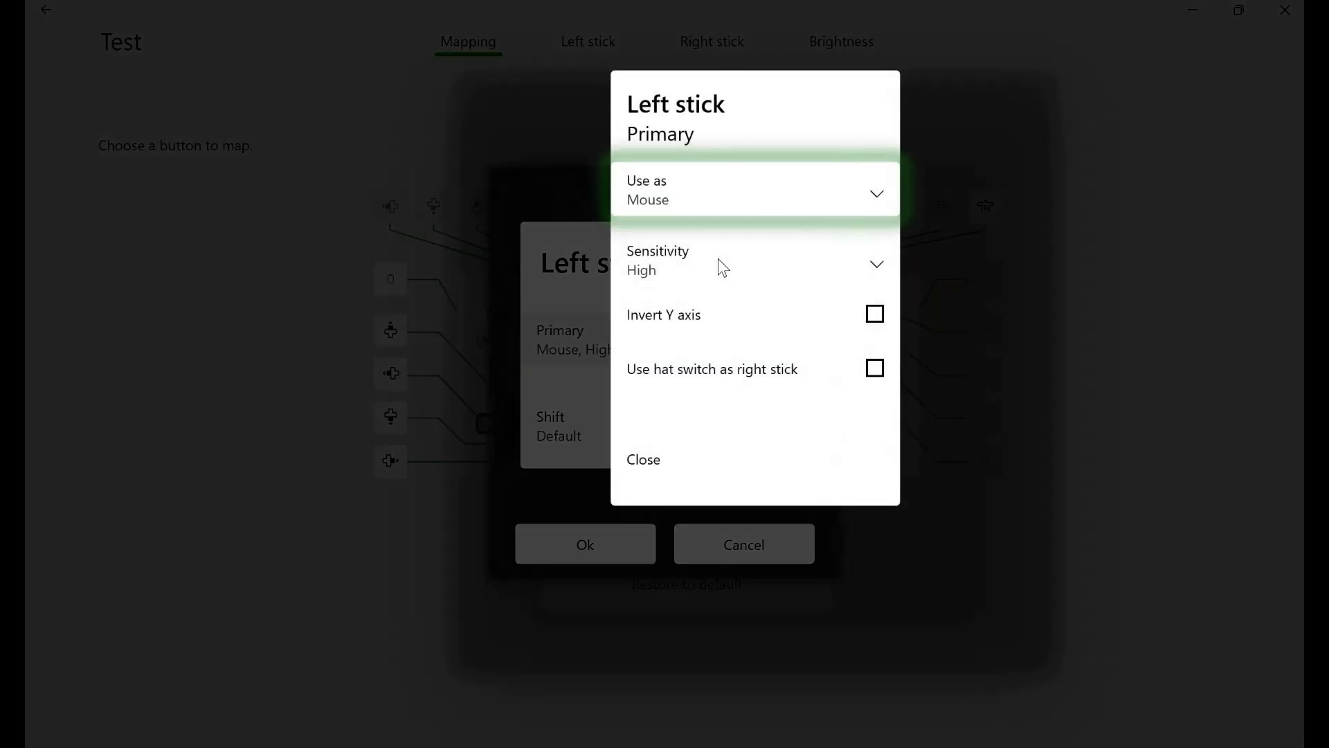
left_click(717, 260)
left_click(712, 185)
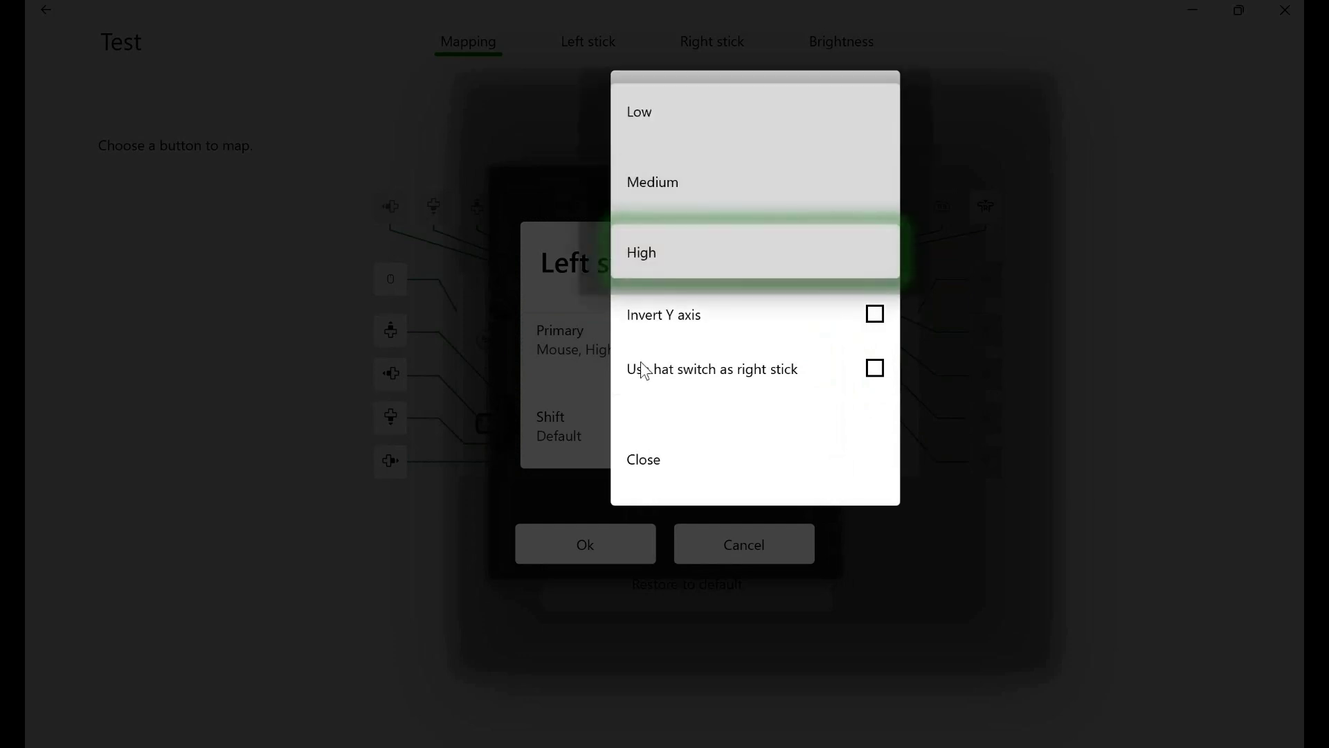
left_click(653, 460)
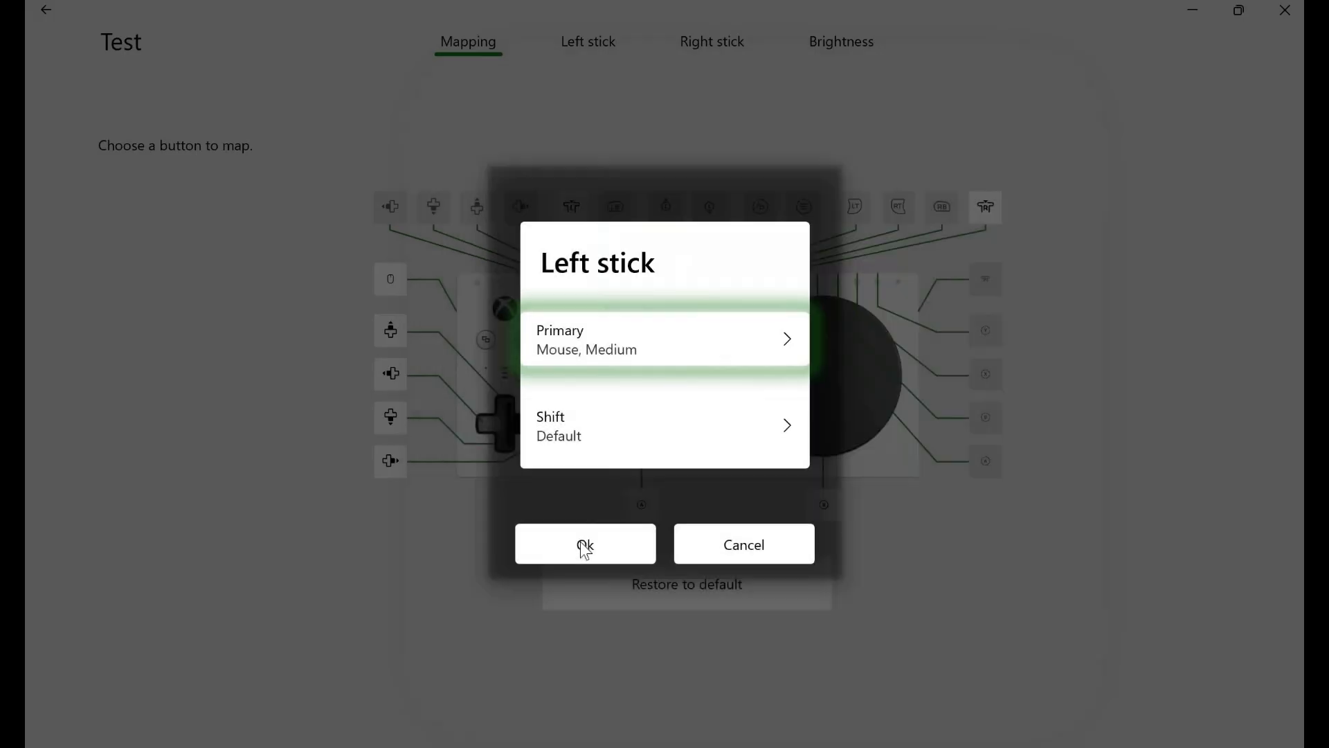
left_click(585, 544)
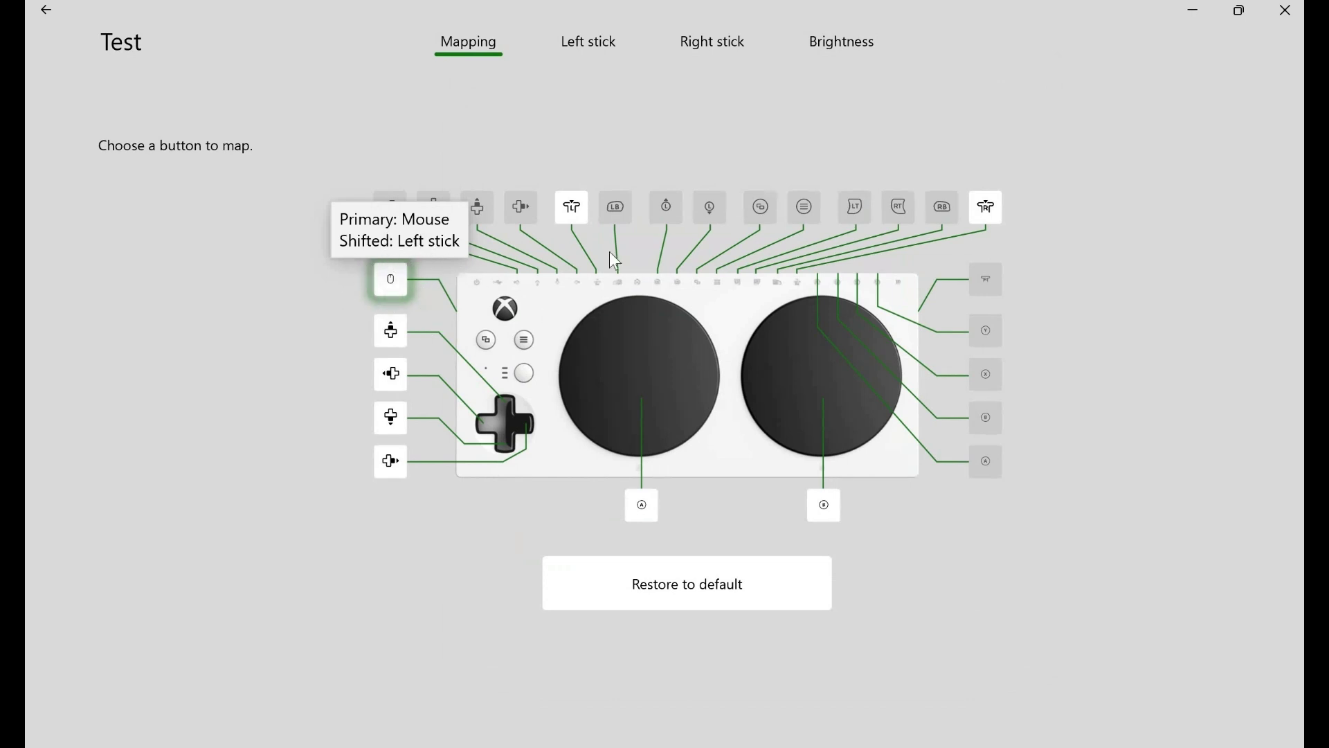
Step: Assign Left mouse click as the left stick click's primary action
left_click(570, 208)
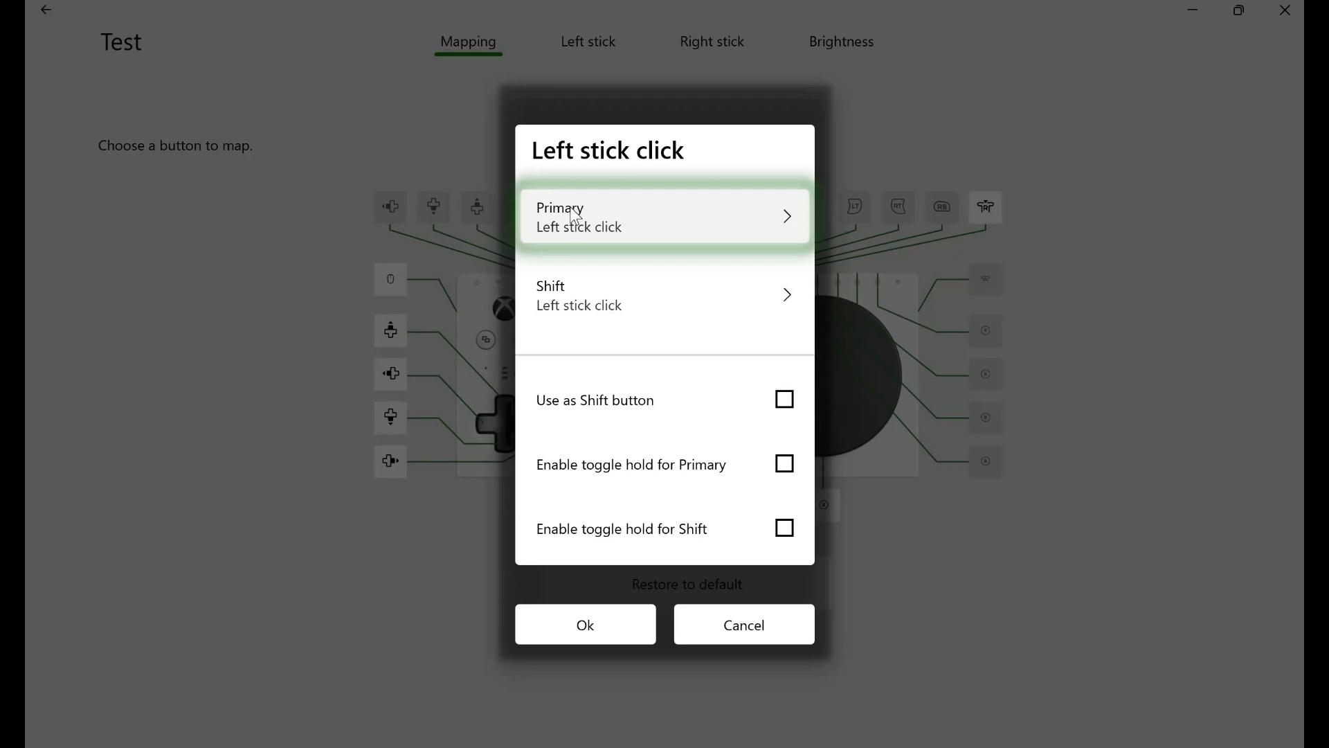
left_click(574, 216)
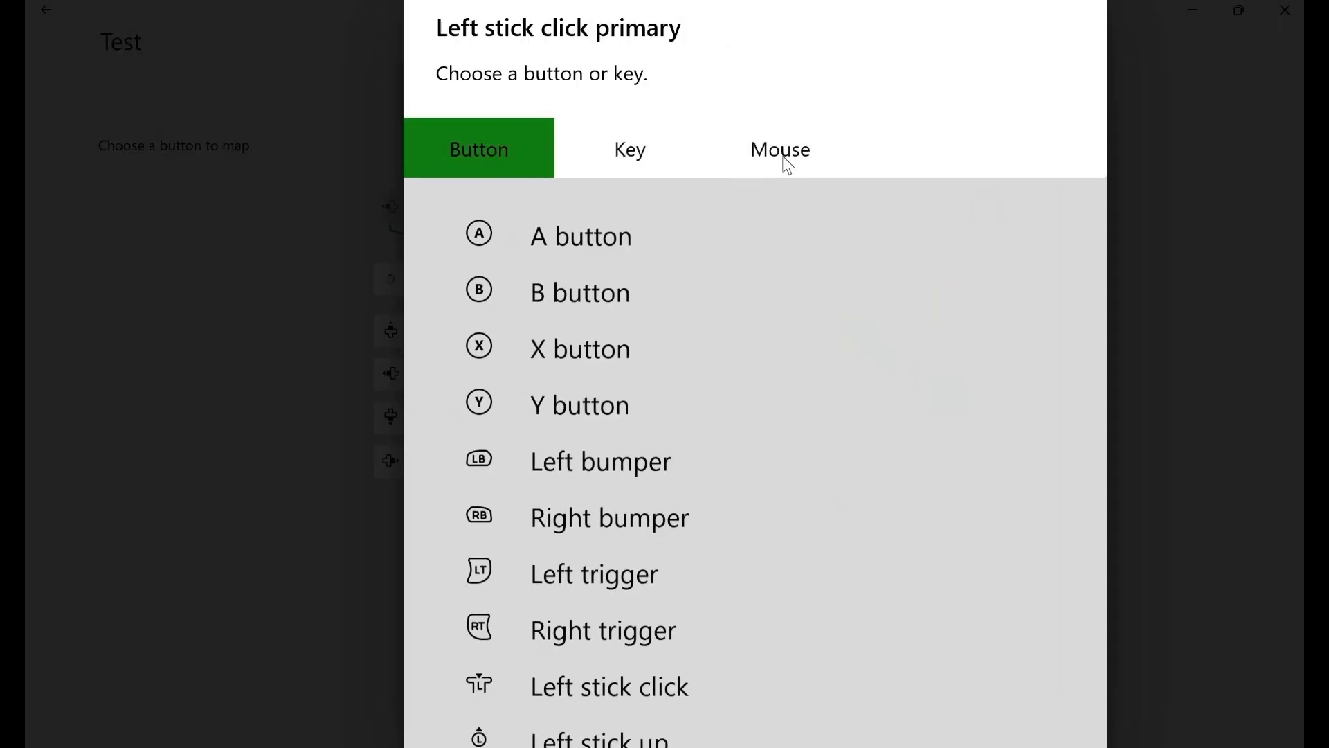
left_click(788, 166)
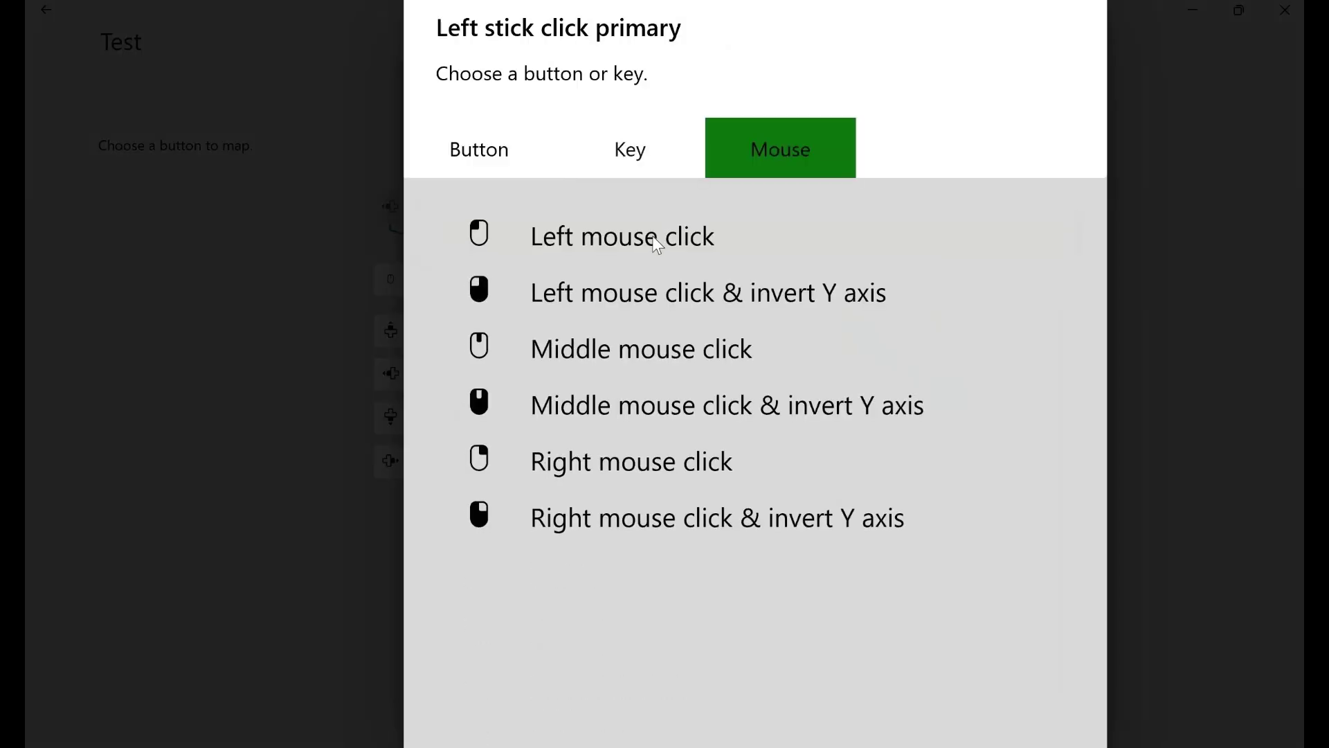
left_click(652, 237)
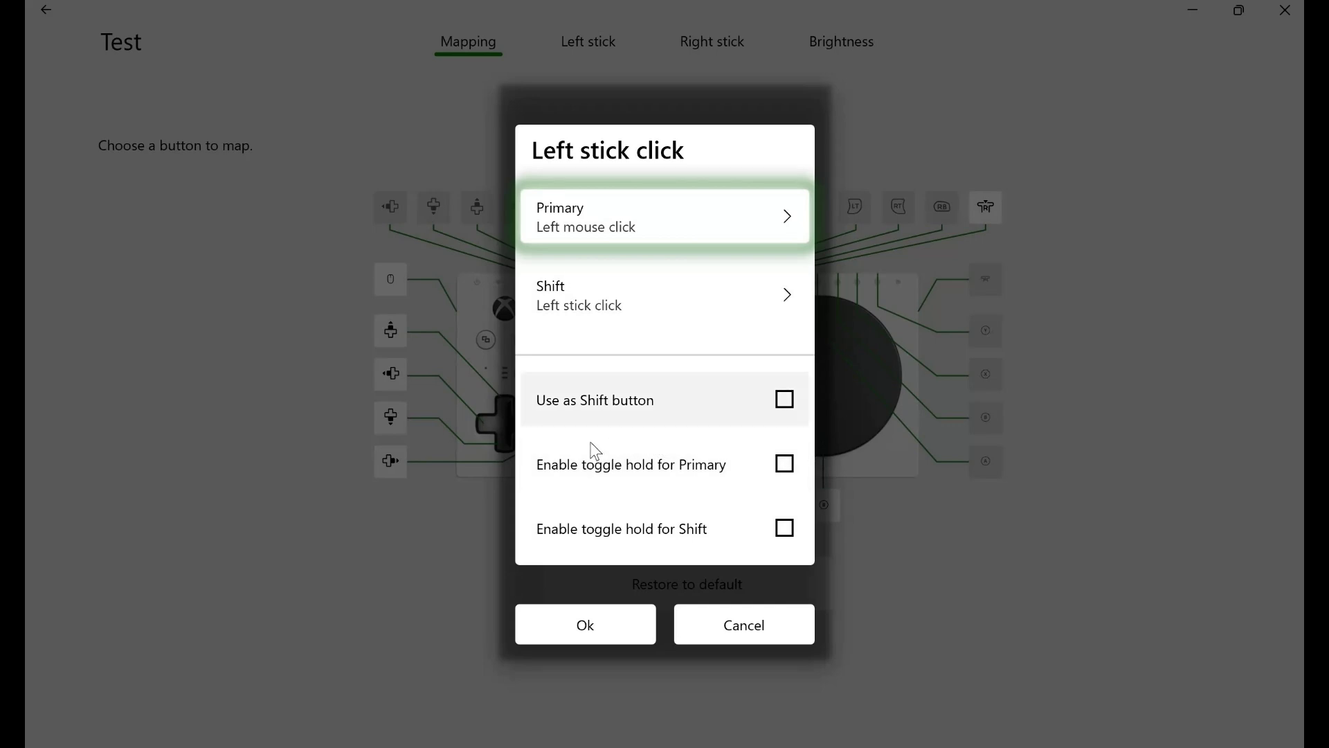
left_click(579, 624)
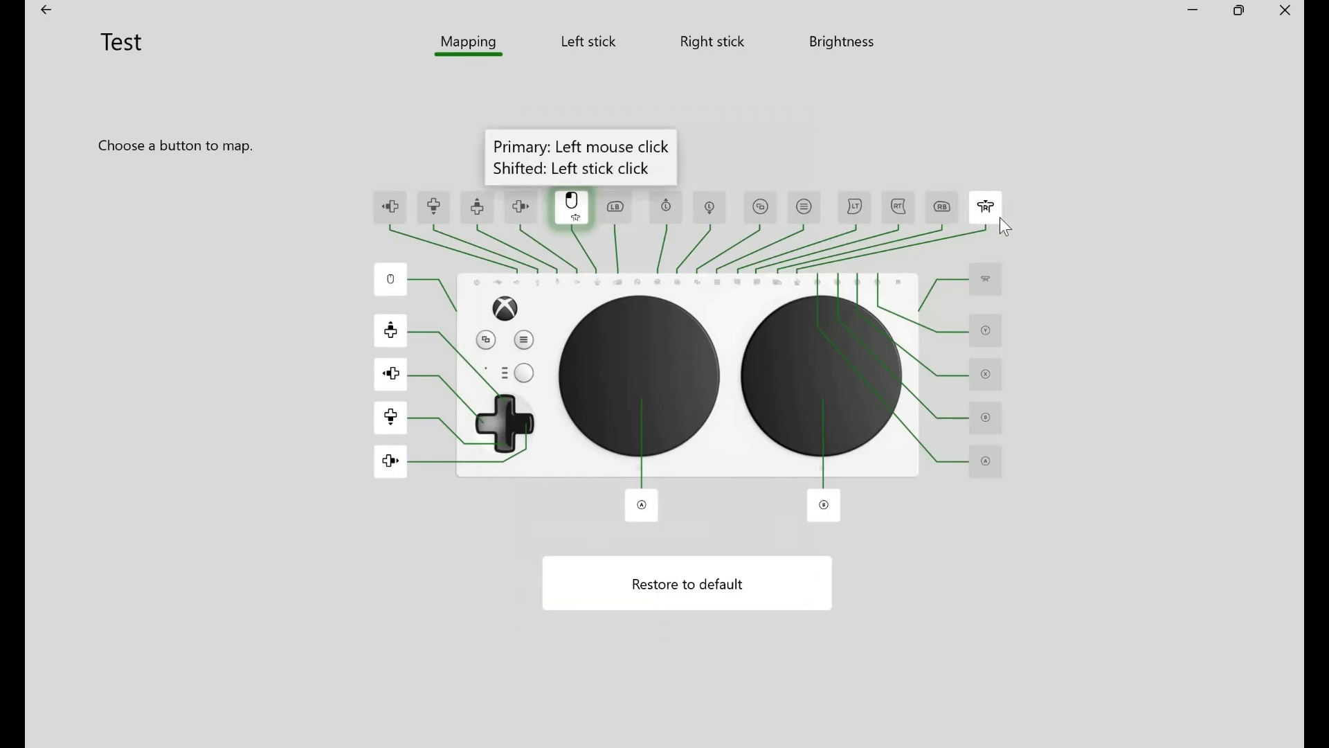
Step: Assign Right mouse click to the right stick click and leave the mapping page
left_click(989, 211)
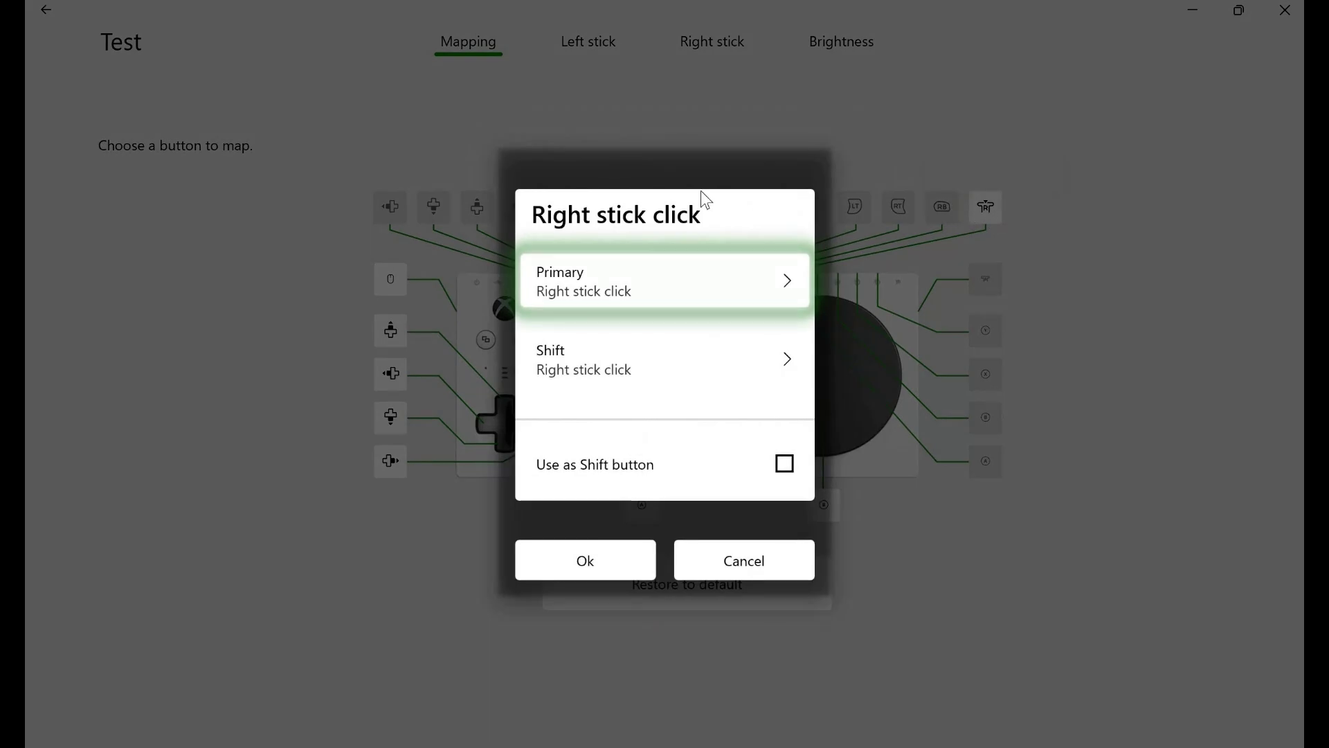
left_click(673, 294)
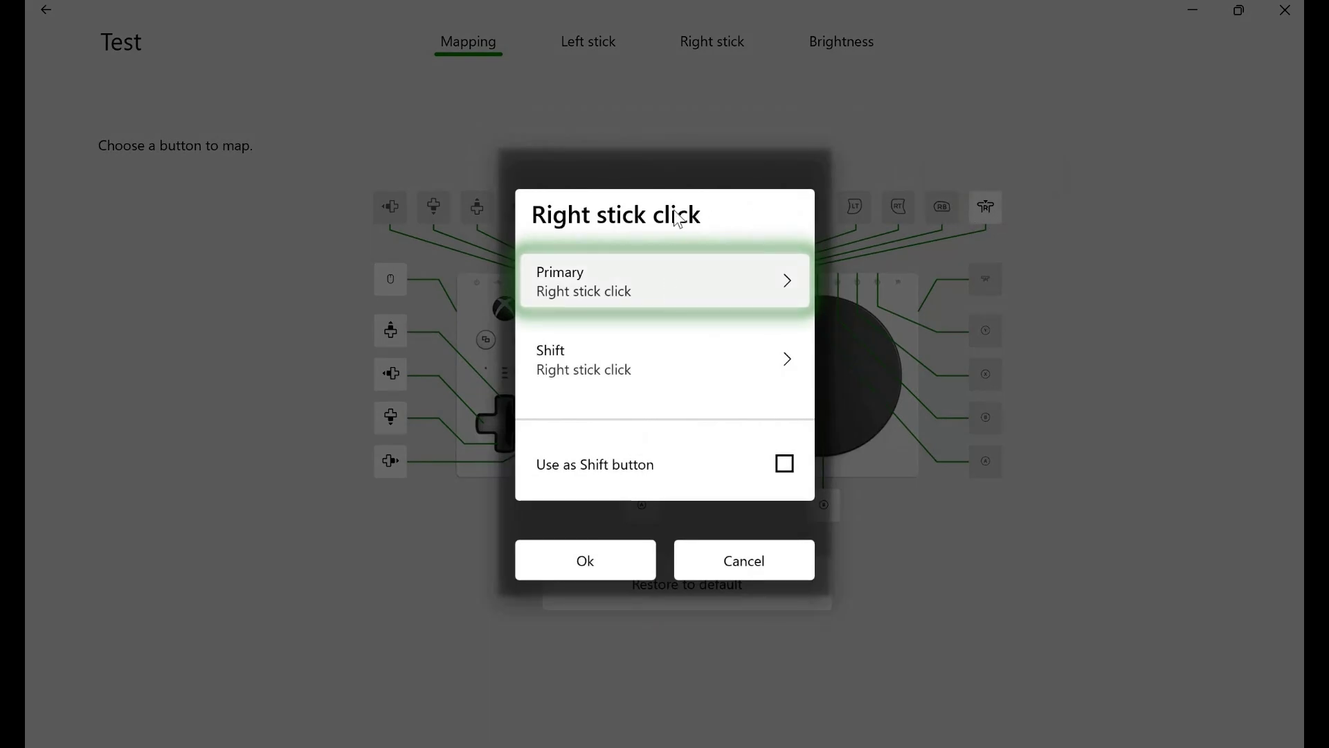
left_click(737, 173)
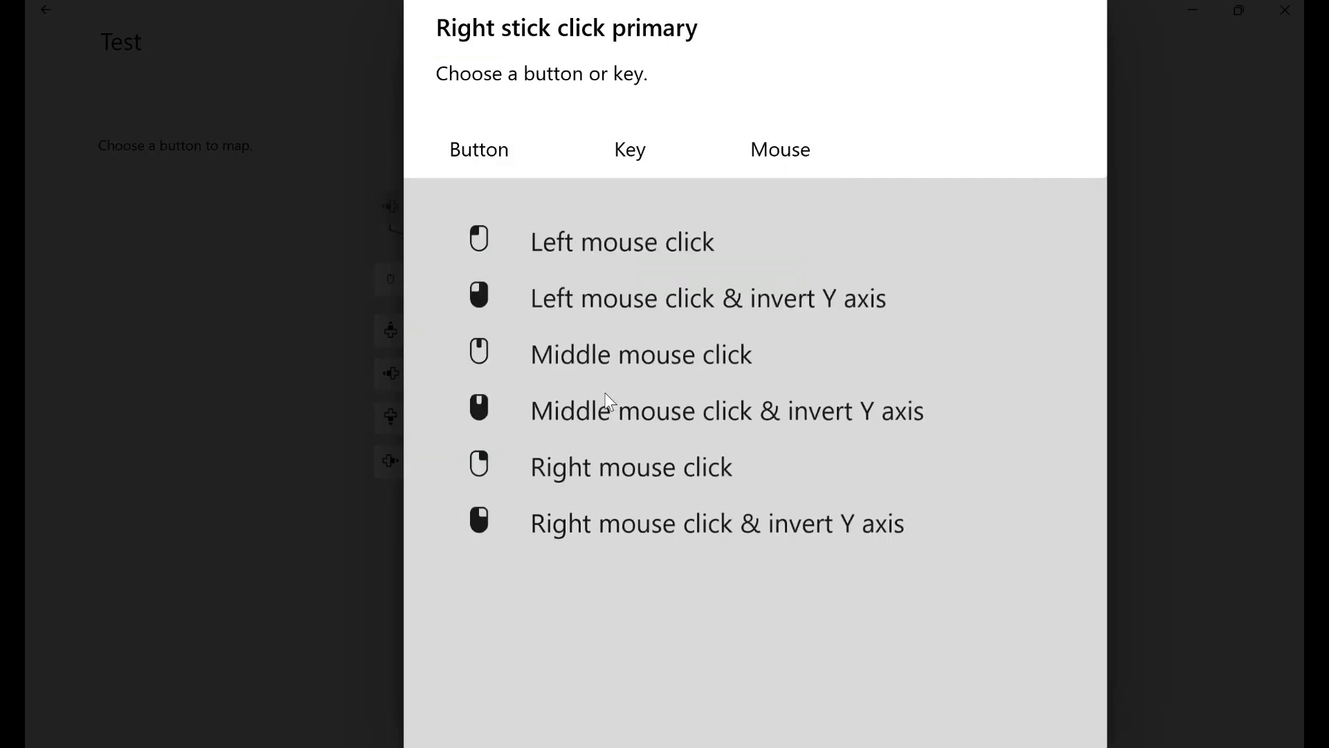
left_click(621, 467)
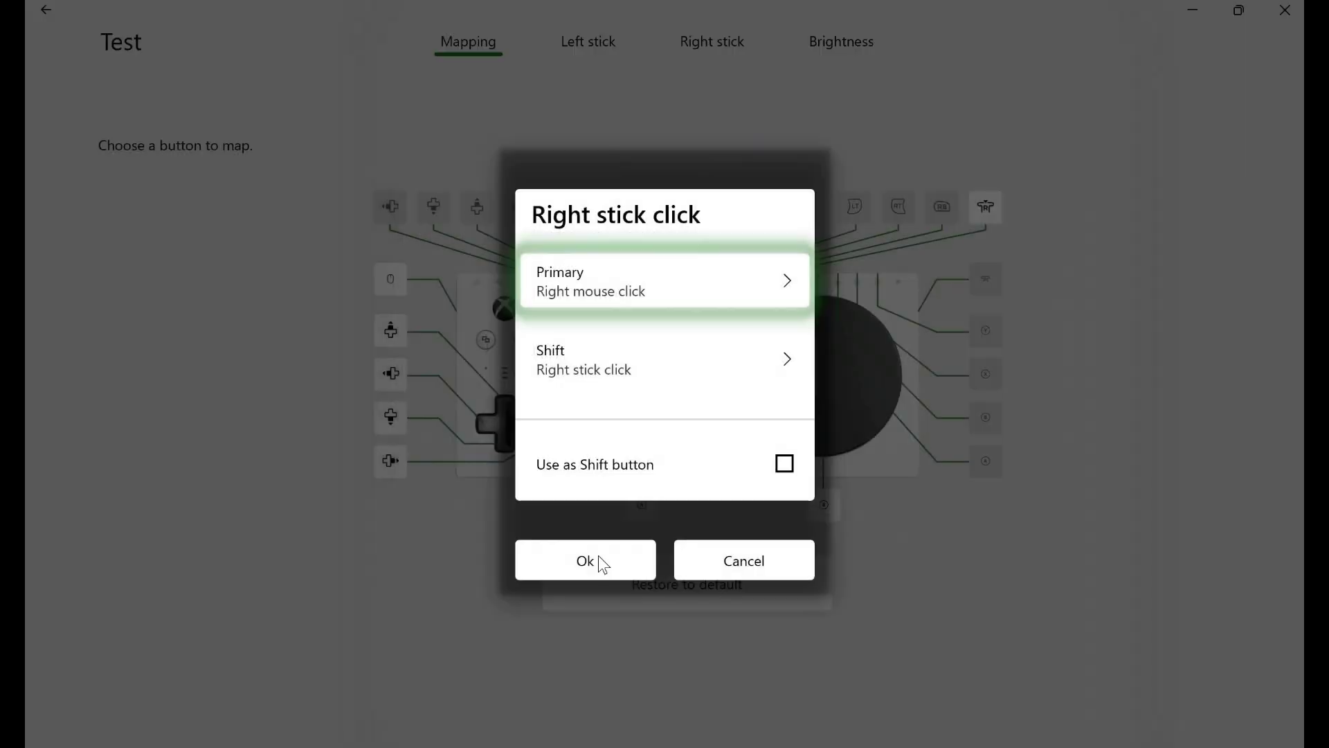
left_click(599, 558)
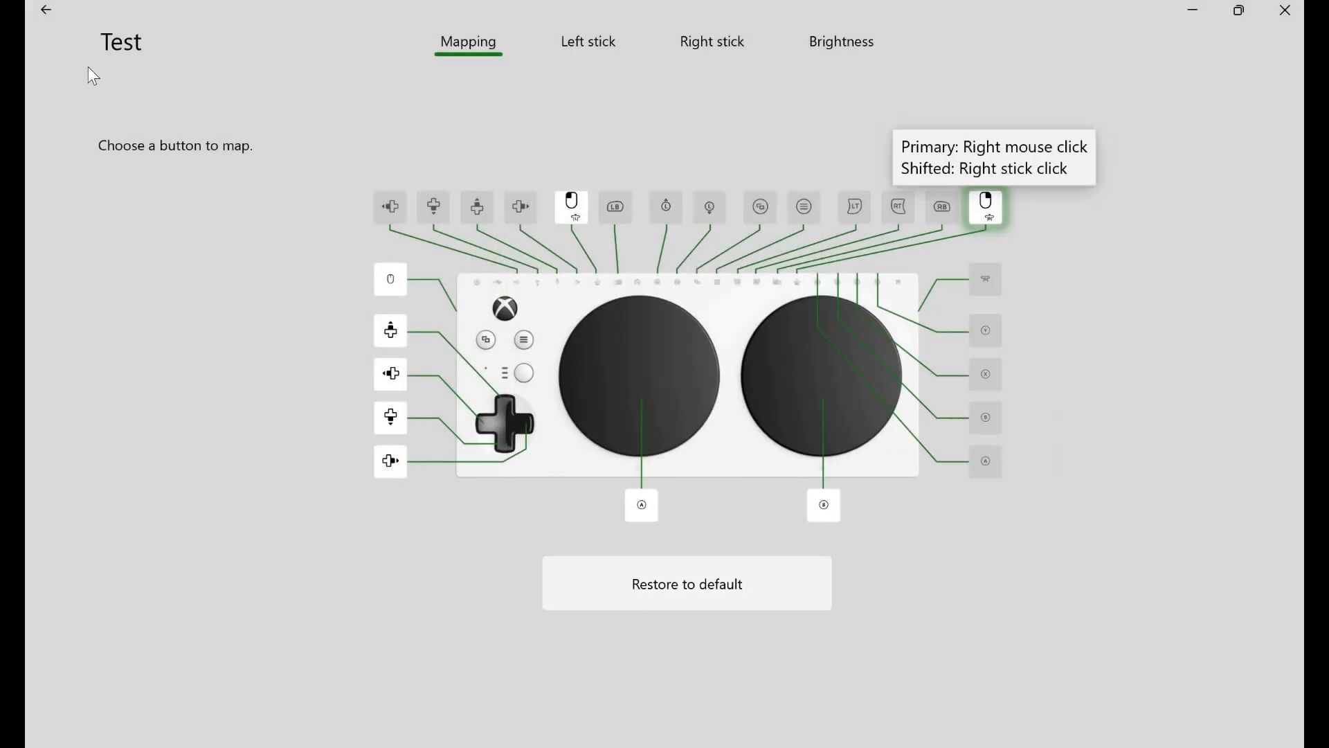
left_click(48, 15)
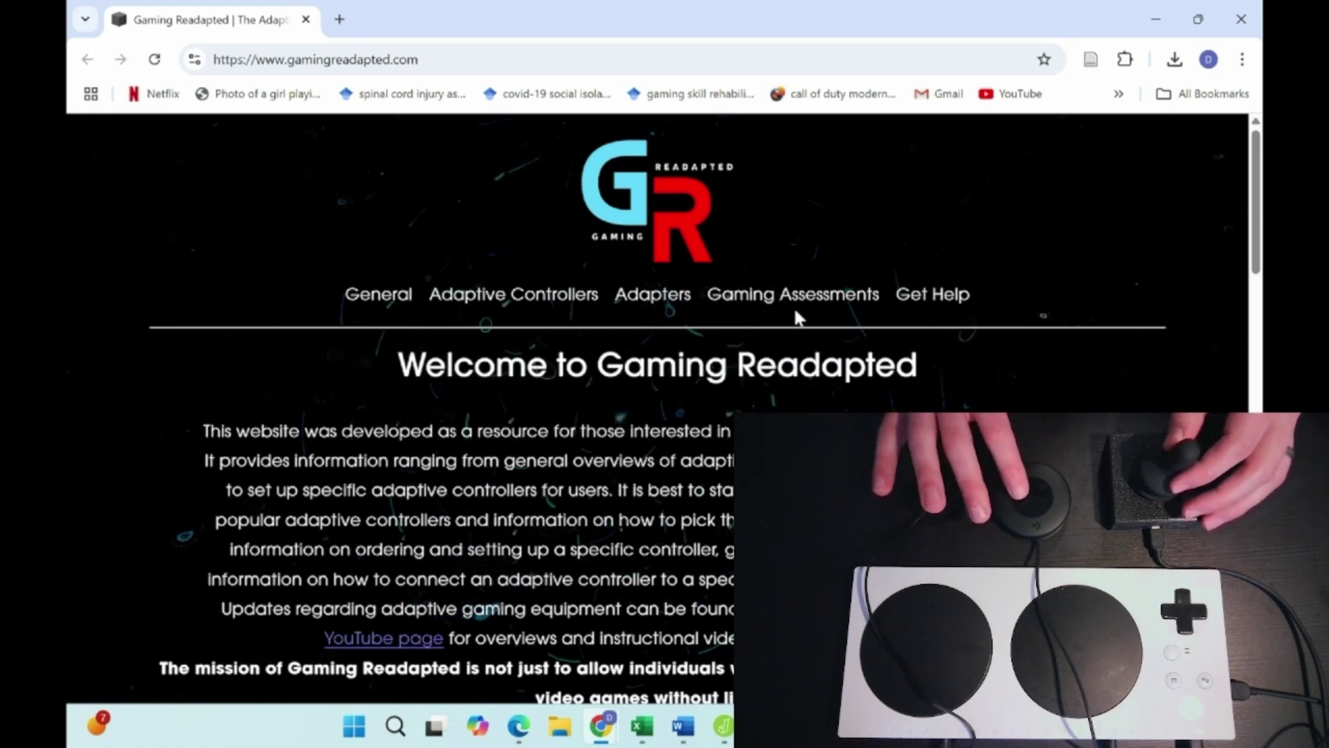
Step: Open Xbox Adaptive Controller from the Adaptive Controllers menu and dismiss the page's context menu
mouse_move(672, 311)
mouse_move(554, 309)
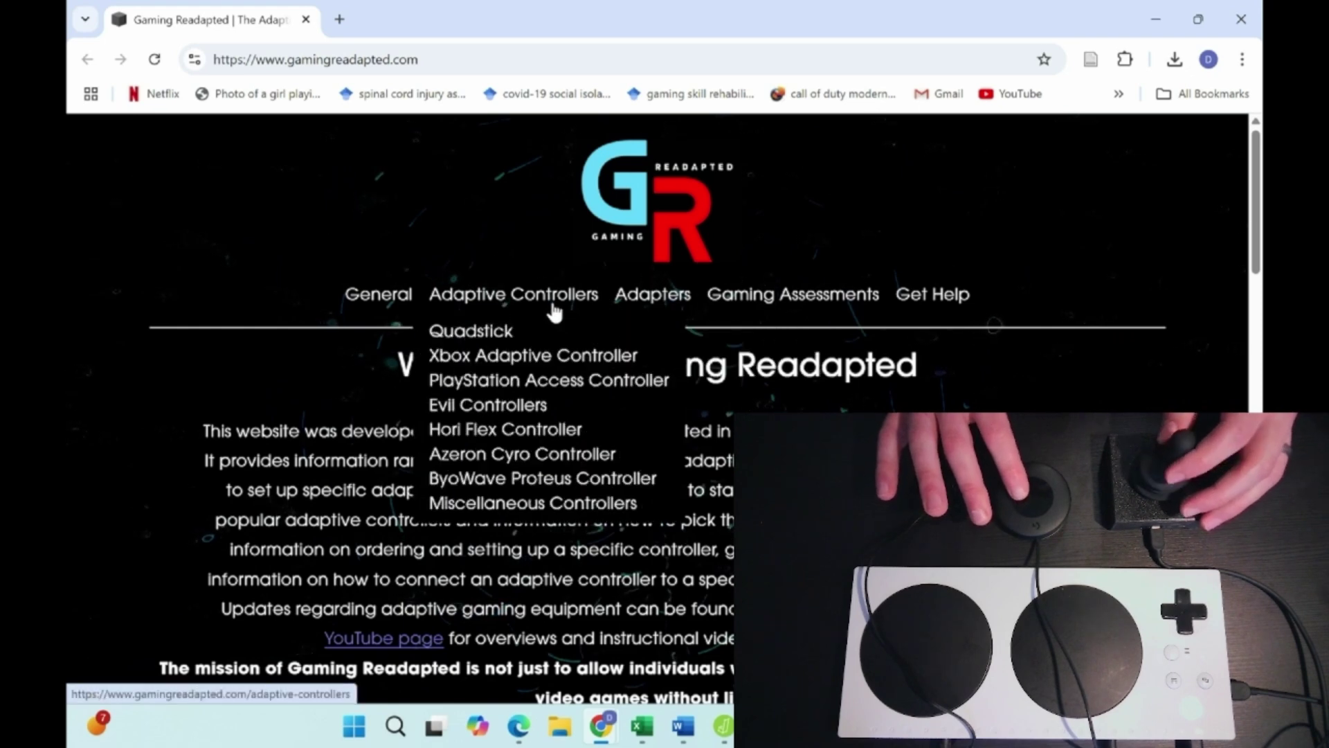
left_click(555, 362)
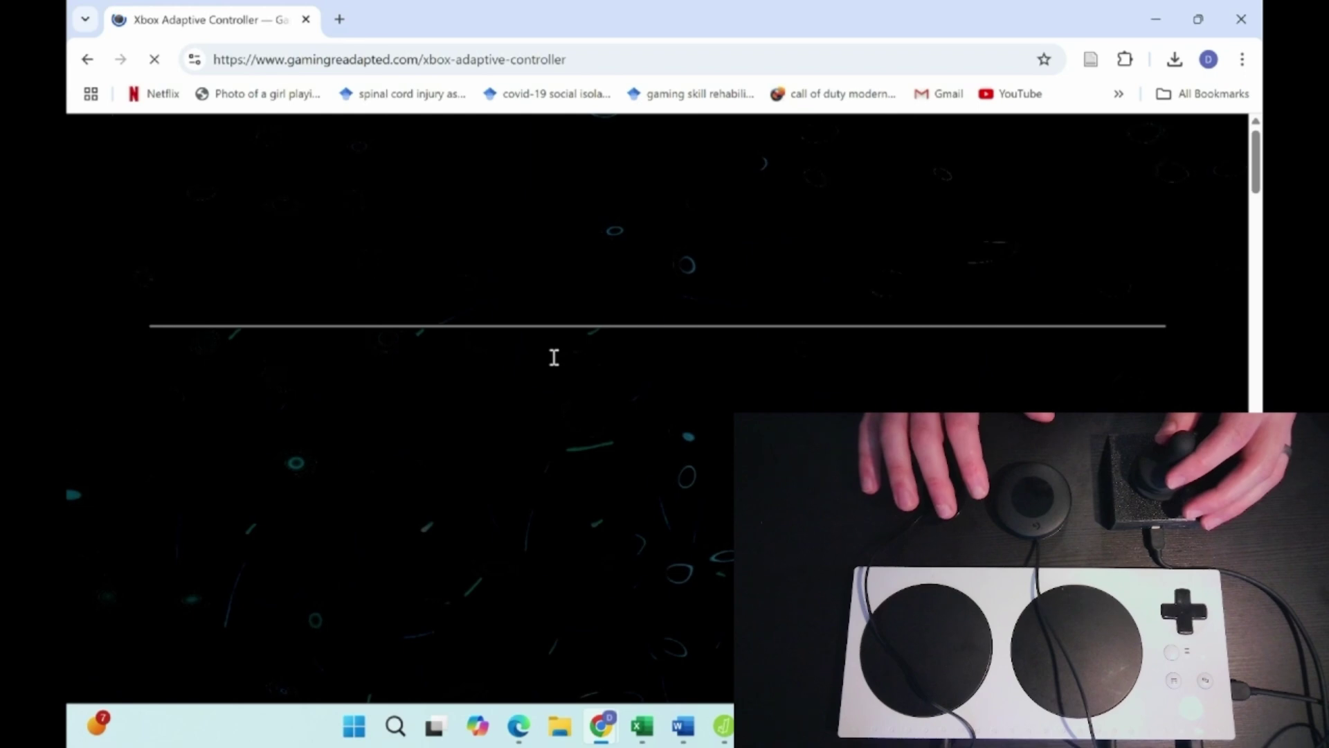
right_click(747, 136)
key("Escape")
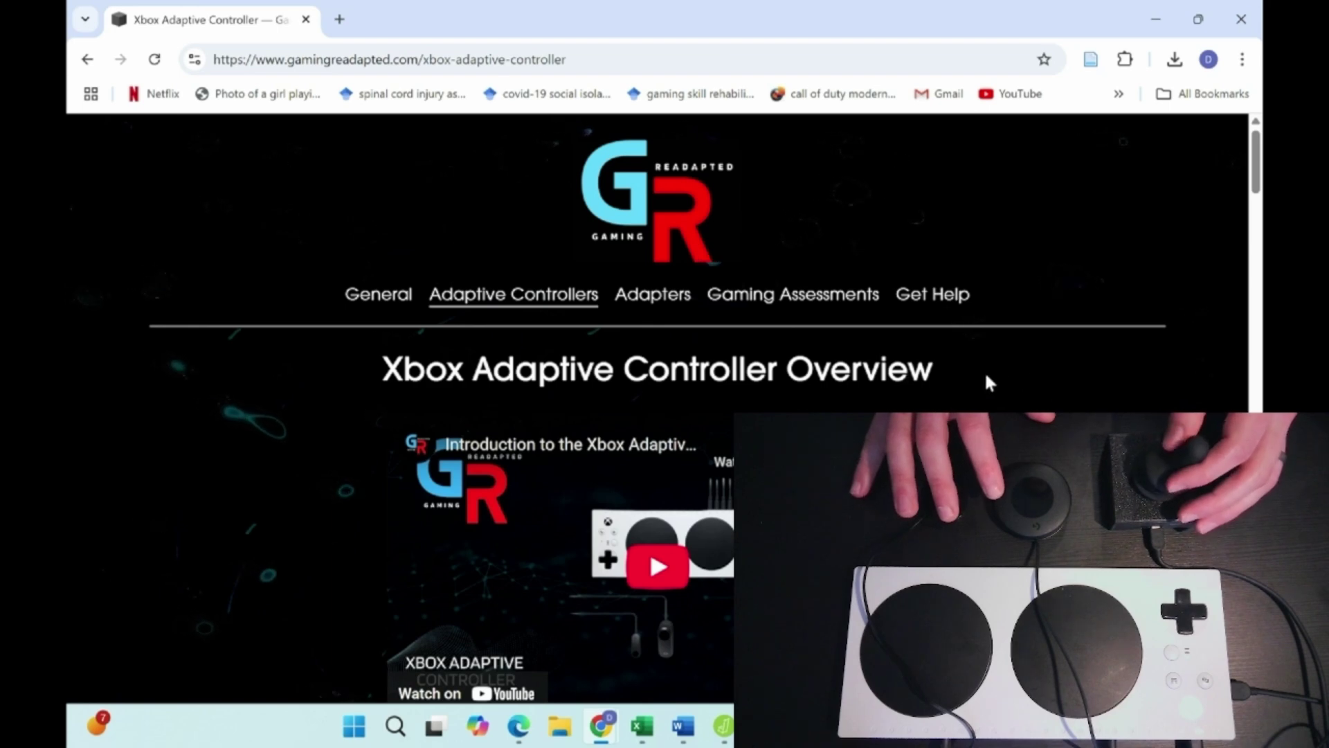
mouse_move(830, 320)
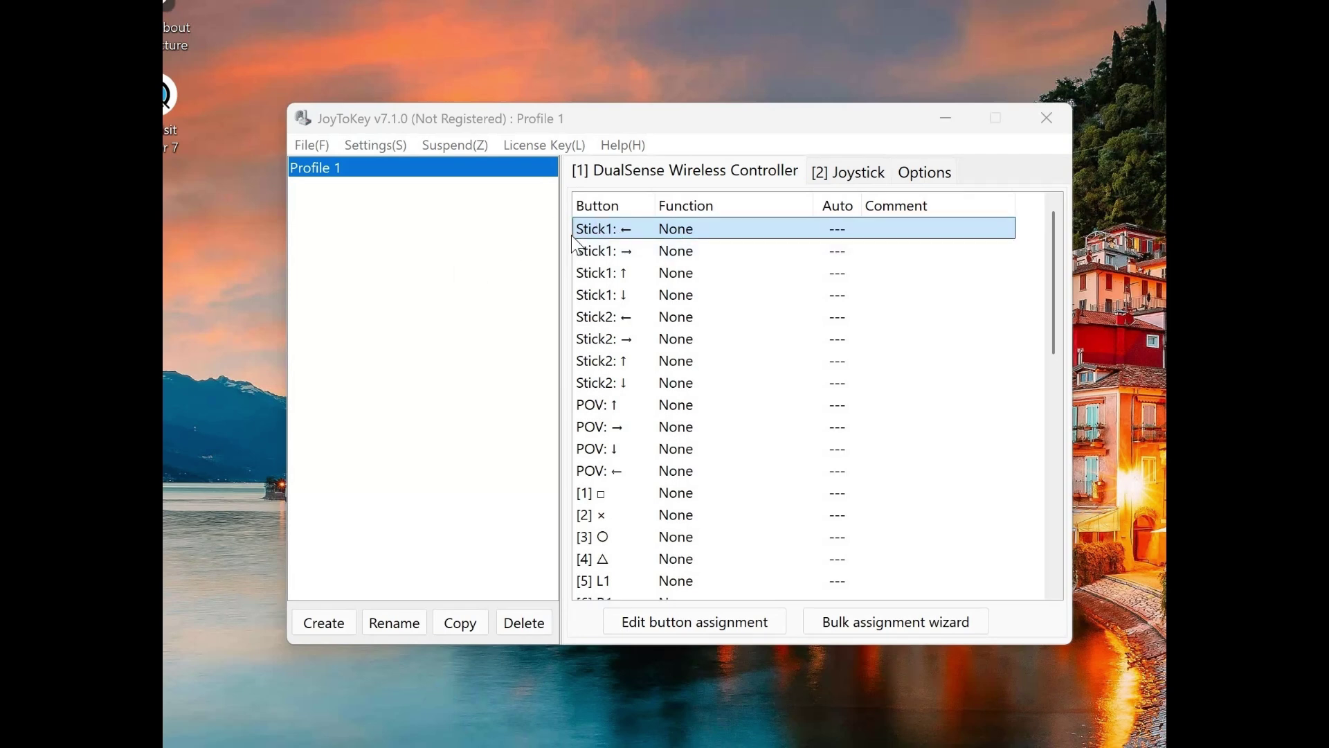
Step: Map Stick1 ← and Stick1 → to leftward and rightward mouse movement
double_click(610, 238)
left_click(567, 89)
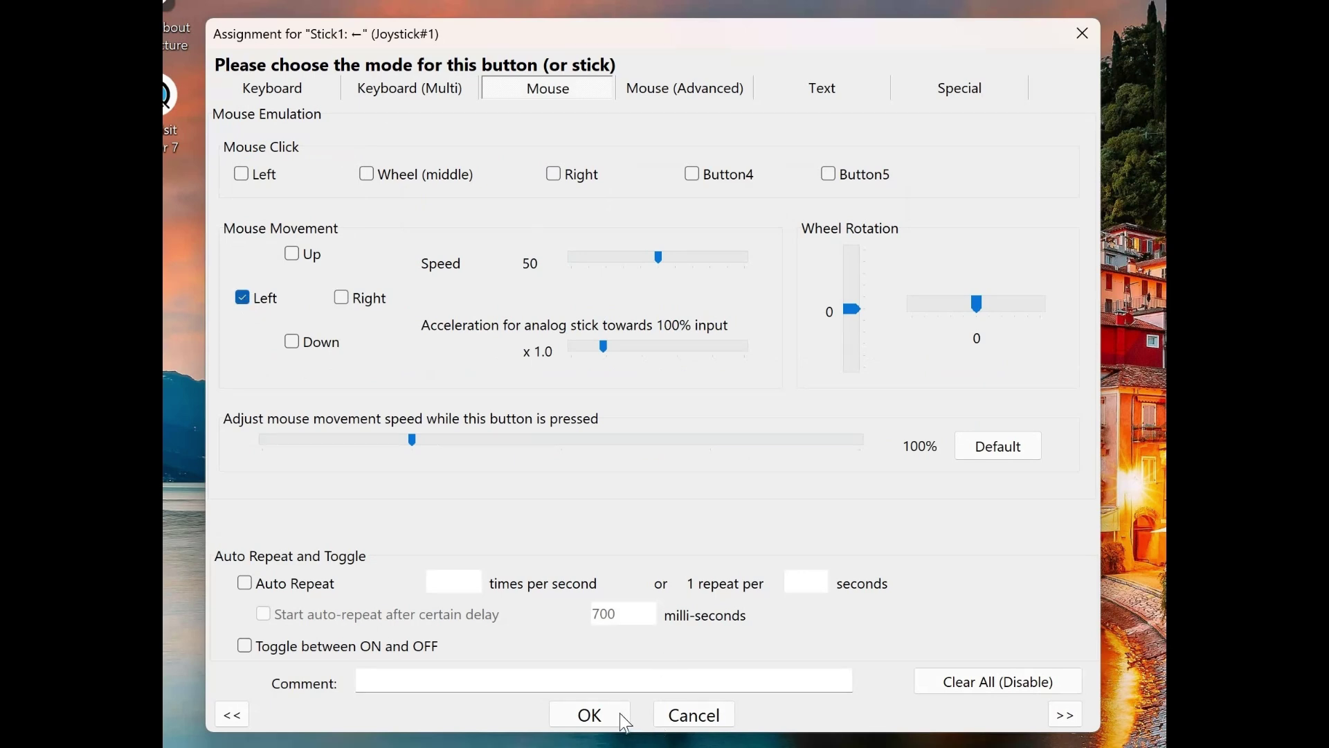
key("Return")
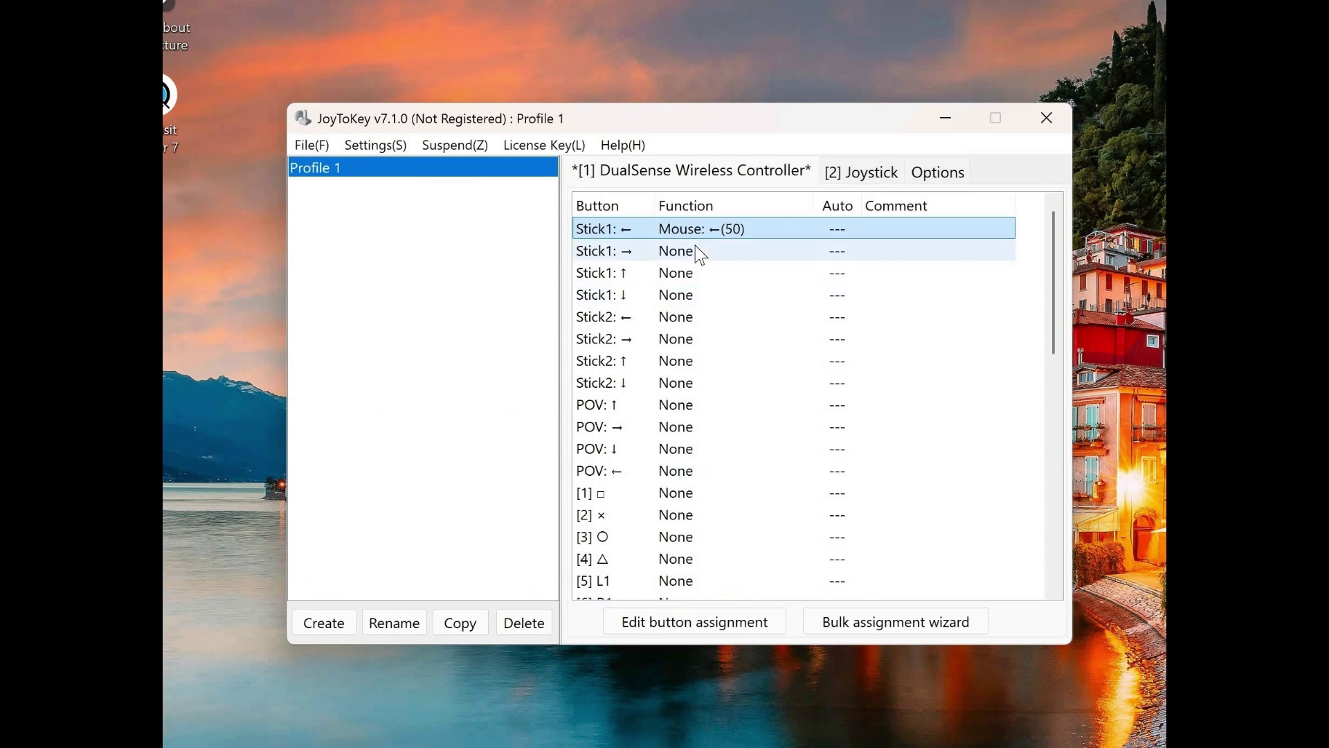
double_click(695, 251)
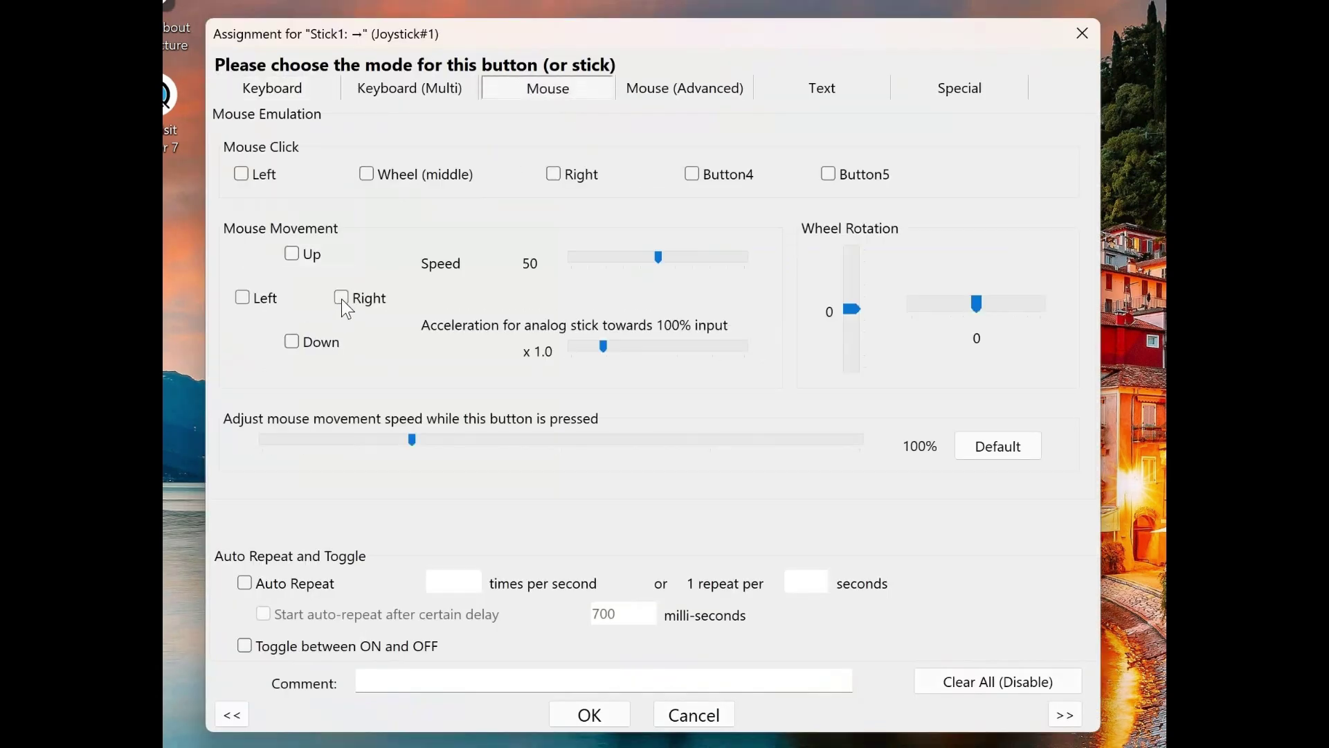
left_click(342, 299)
left_click(589, 720)
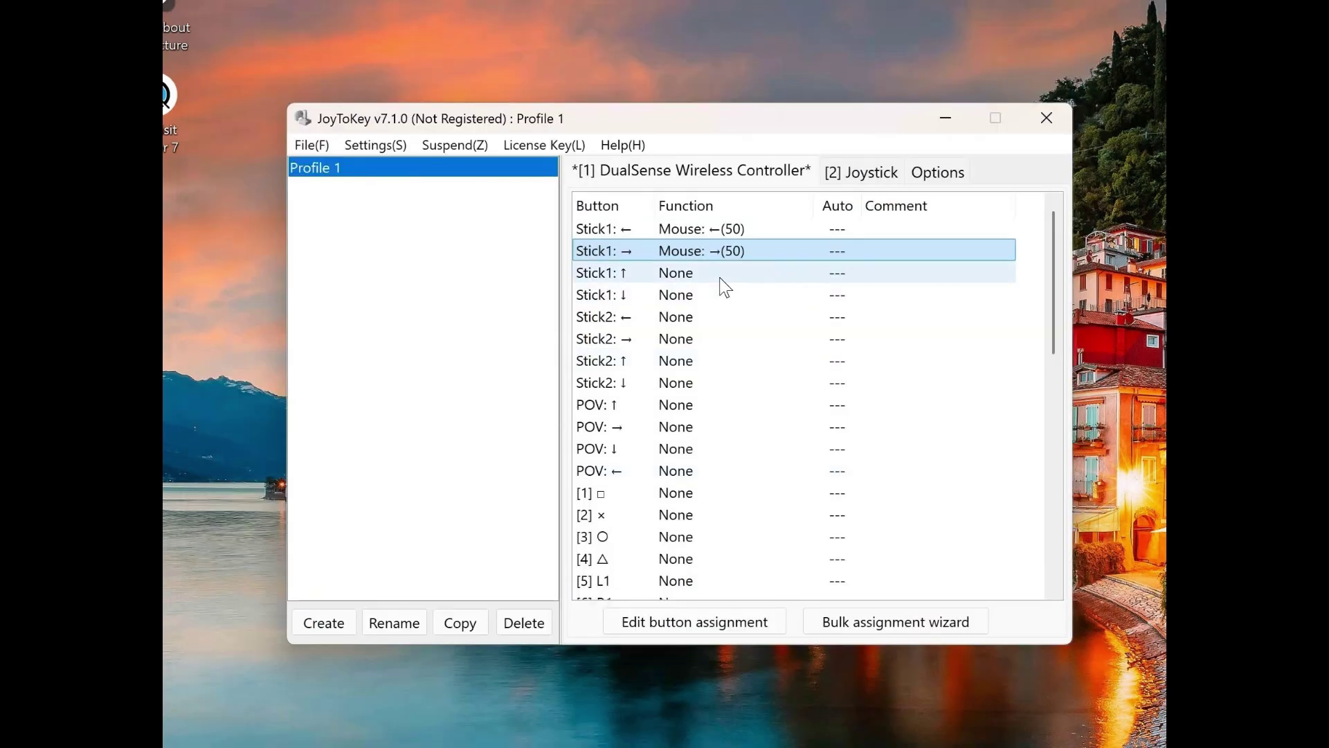
Step: Map Stick1 ↑ and Stick1 ↓ to upward and downward mouse movement
double_click(720, 277)
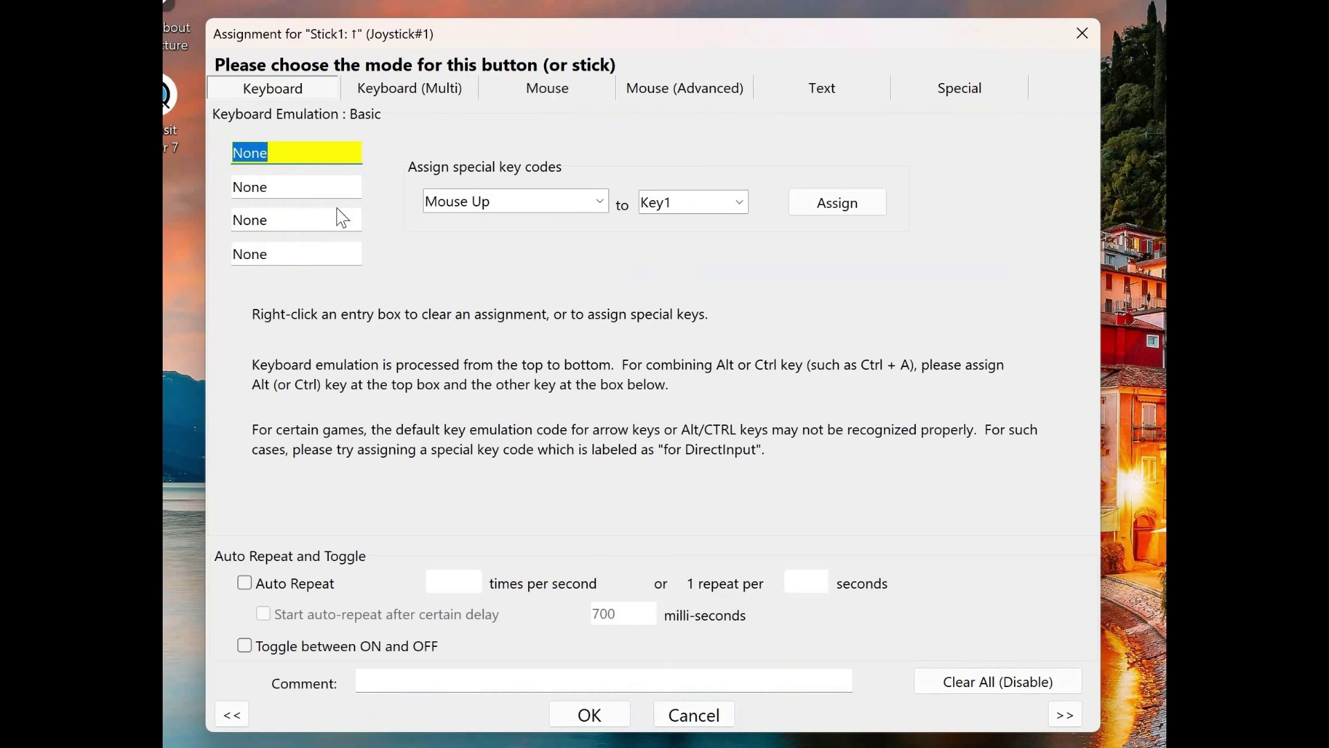
key("ctrl+Tab")
key("ctrl+Tab")
left_click(292, 254)
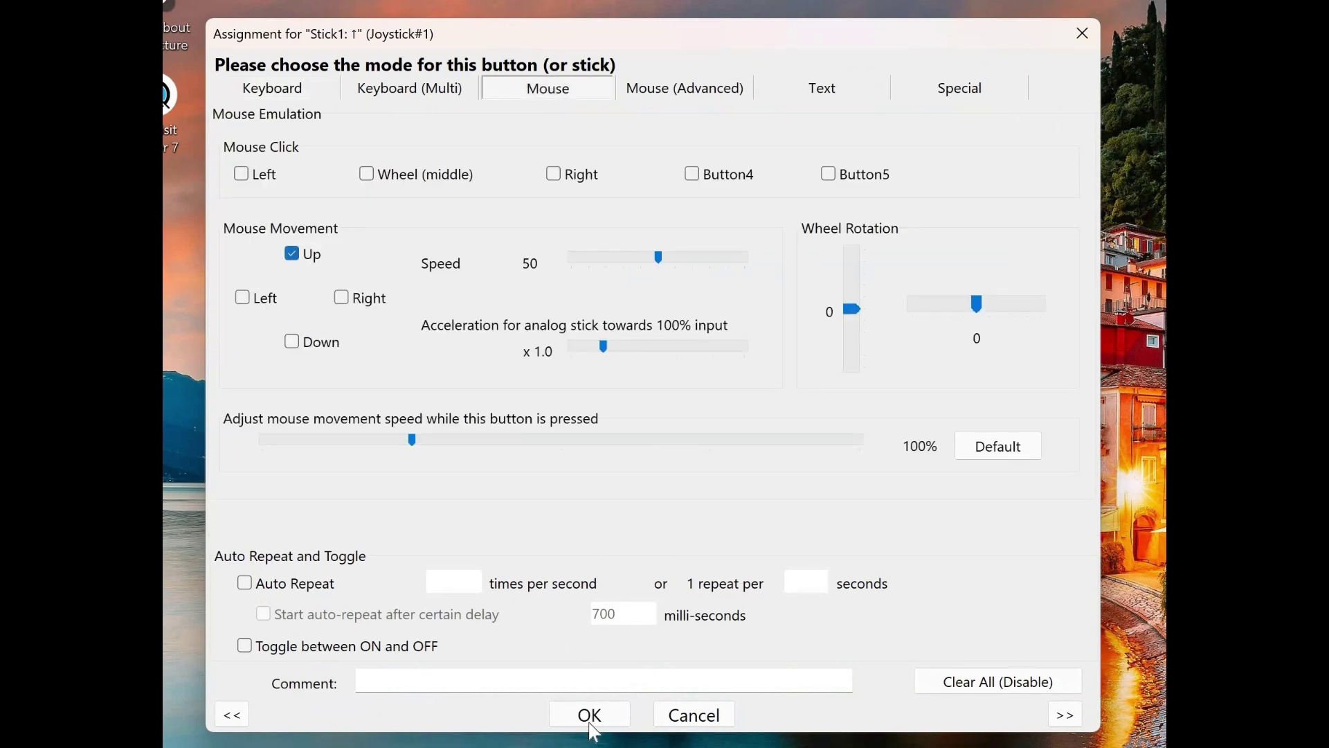
key("Return")
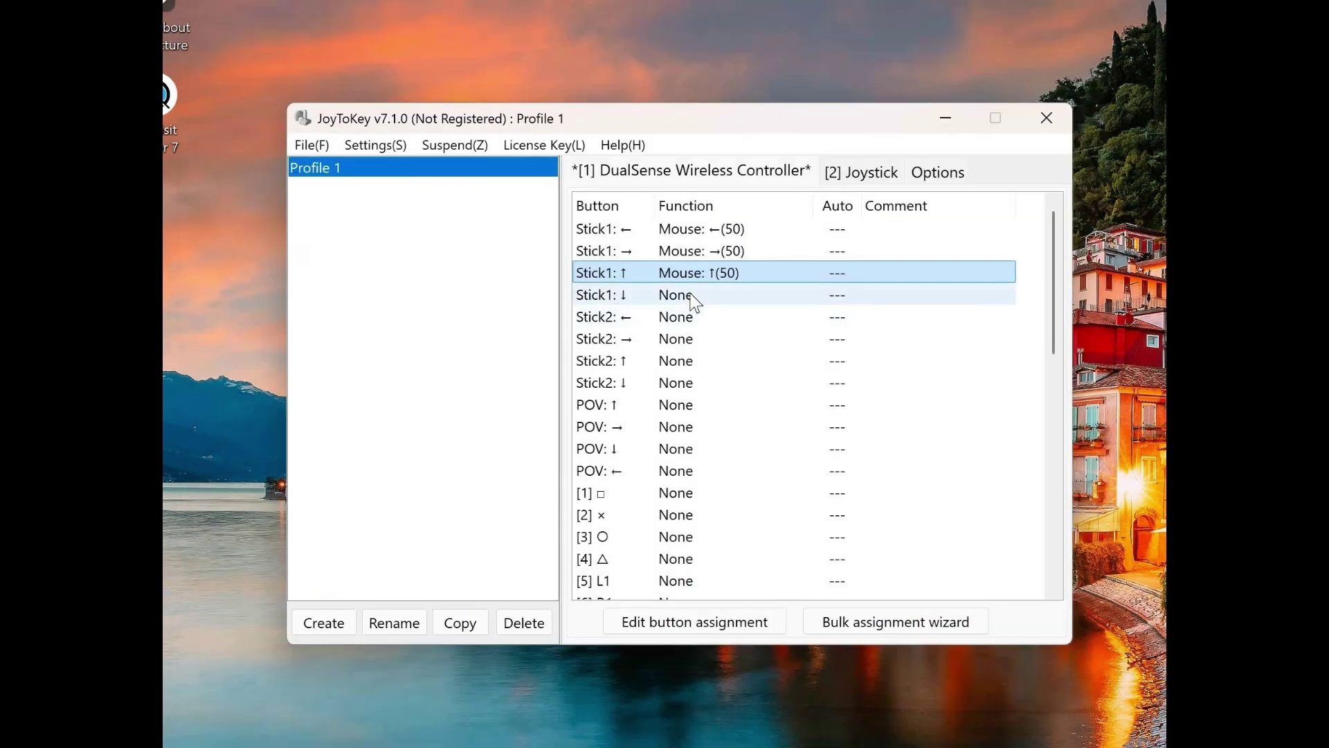
double_click(695, 298)
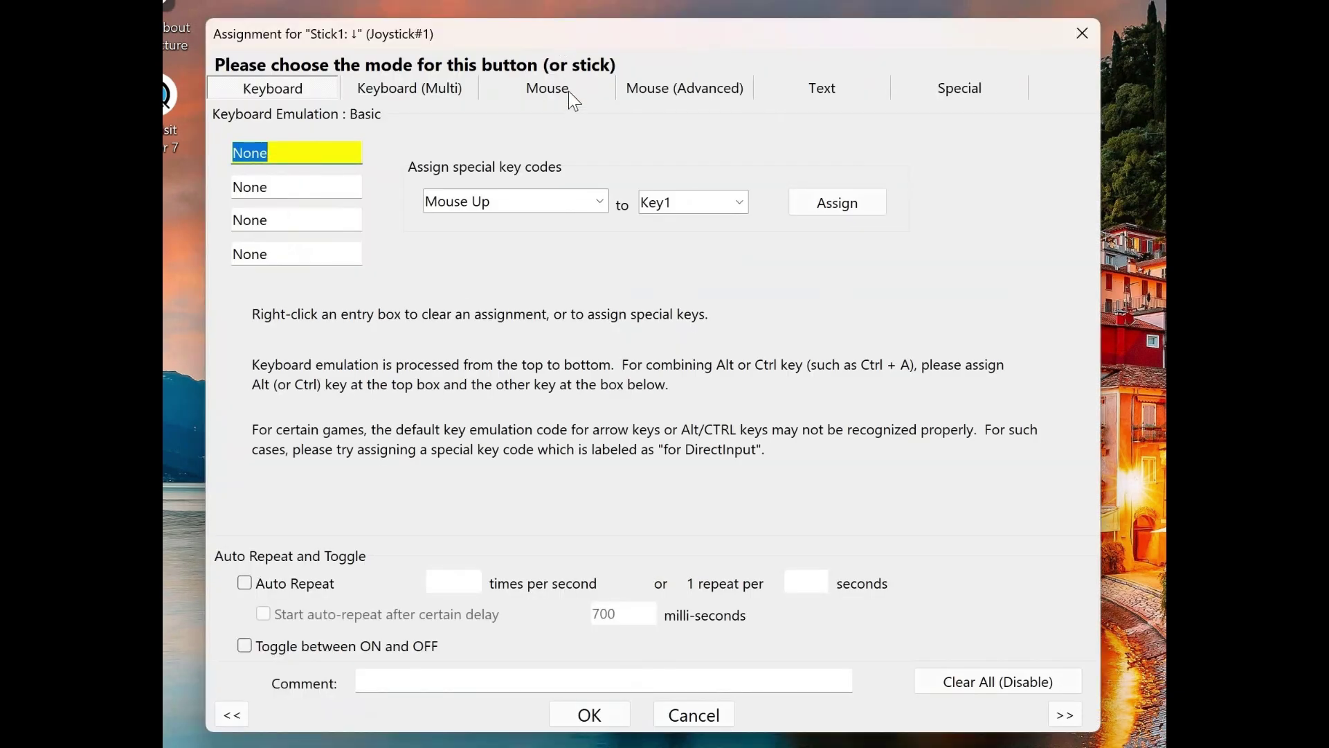
key("ctrl+Tab")
key("ctrl+Tab")
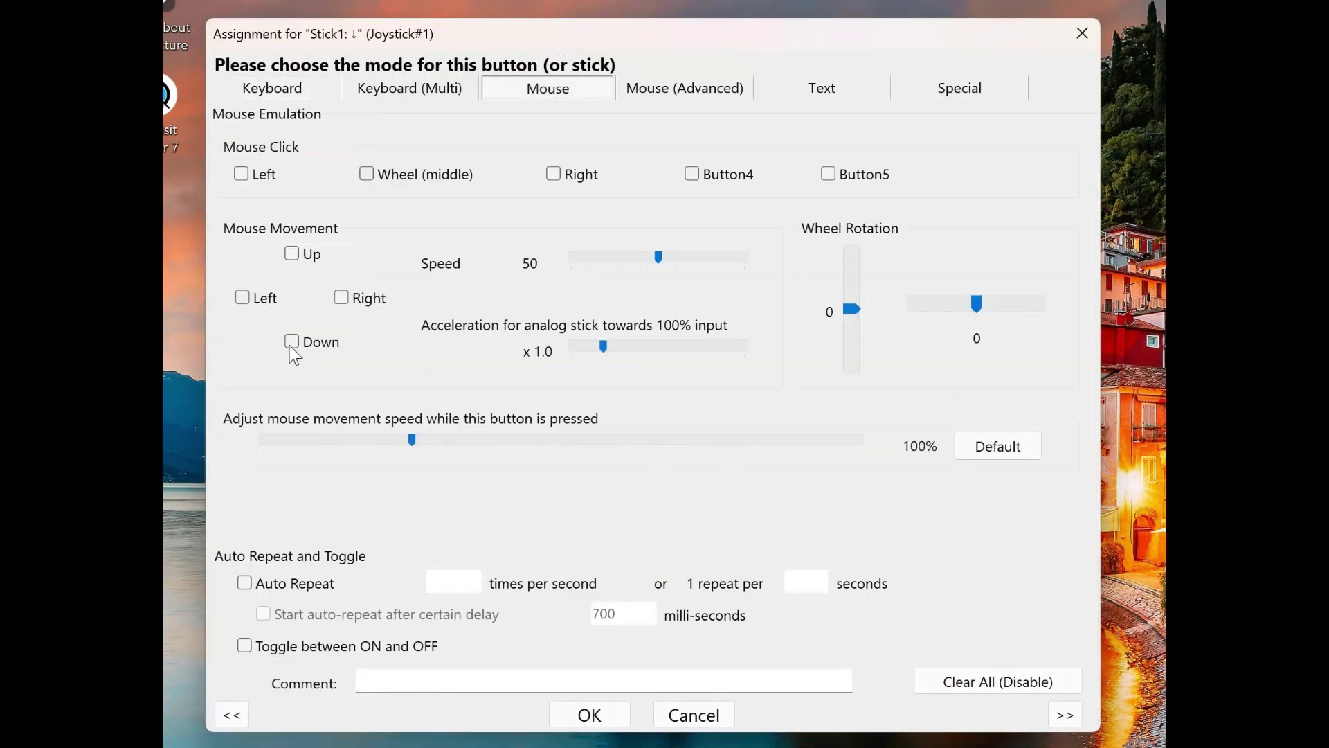
left_click(608, 717)
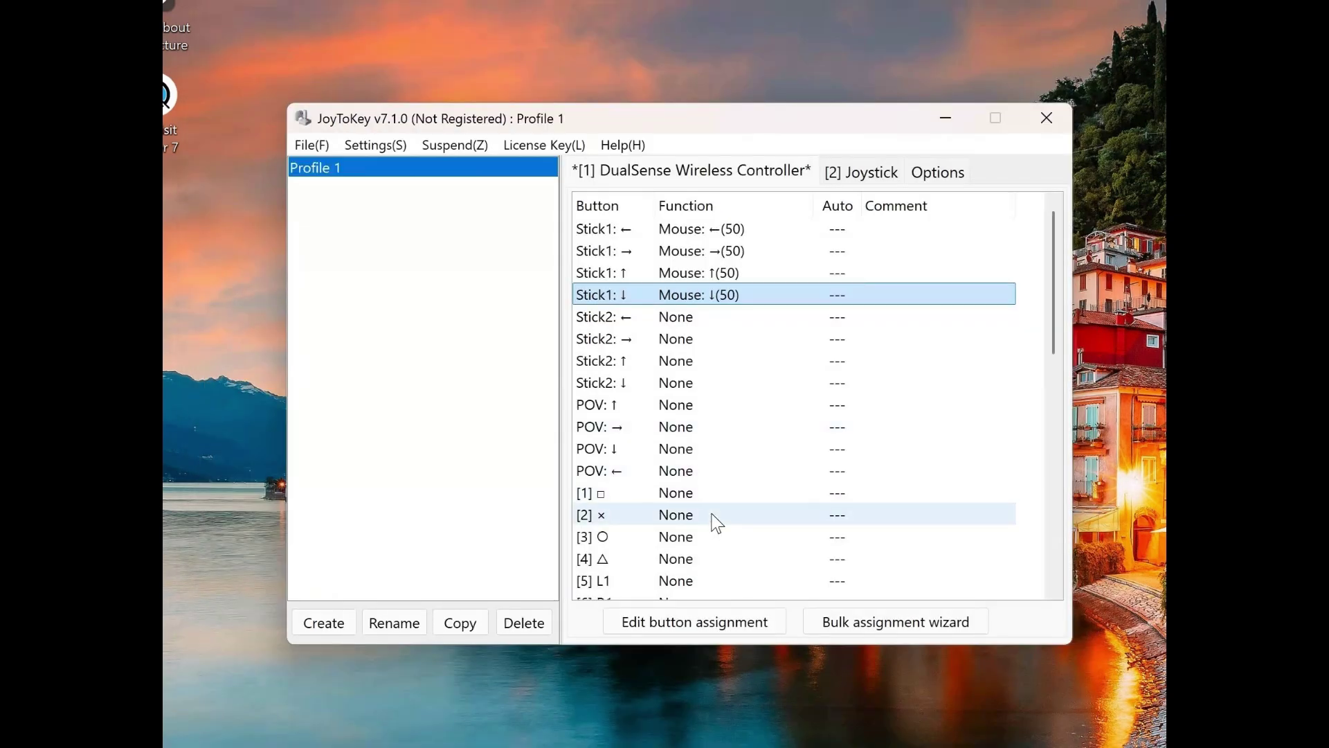
Step: Assign a left mouse click to the [2] × button
double_click(716, 523)
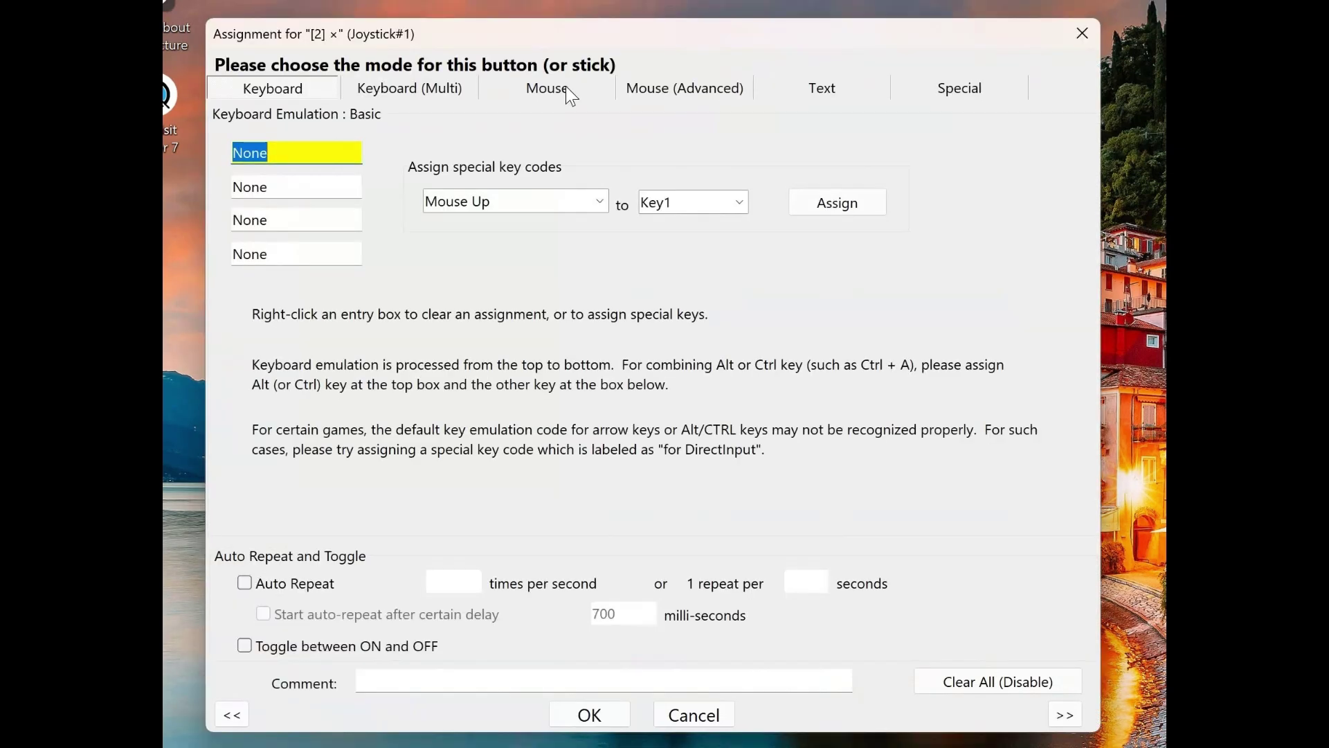
left_click(566, 89)
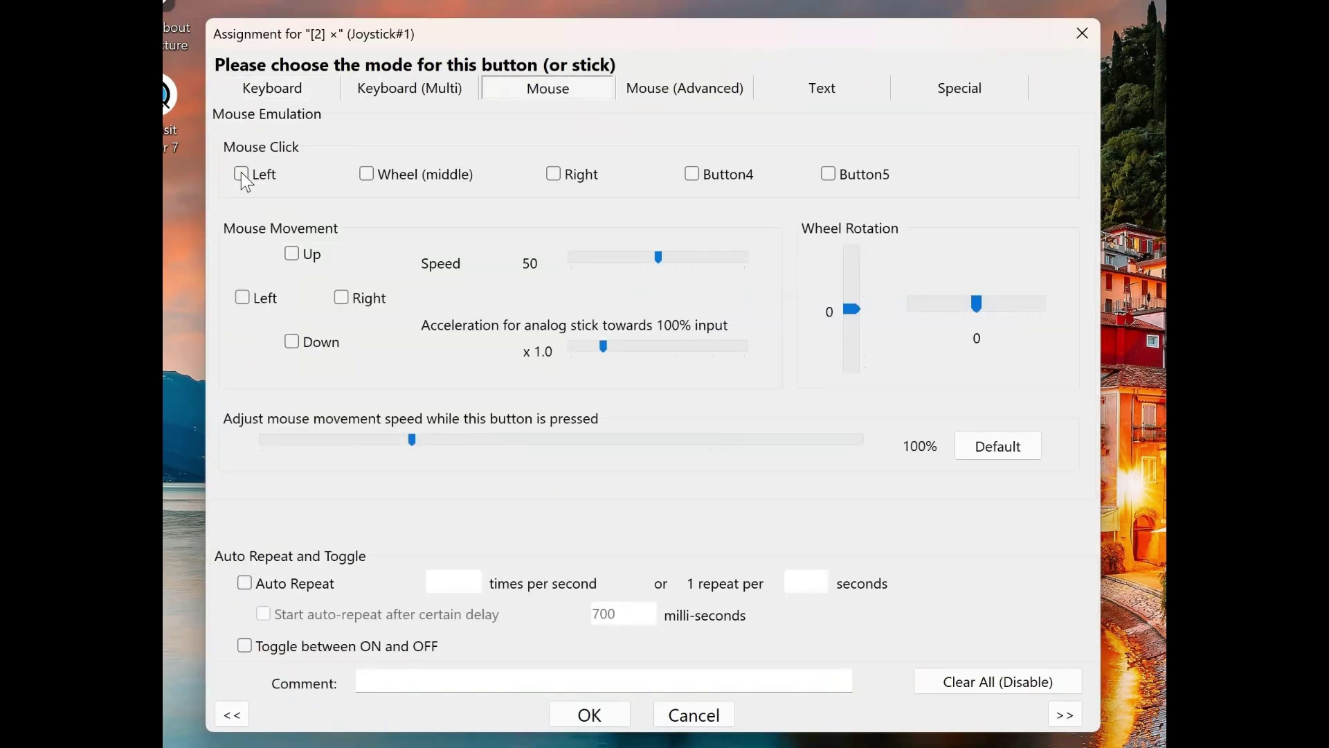
left_click(242, 173)
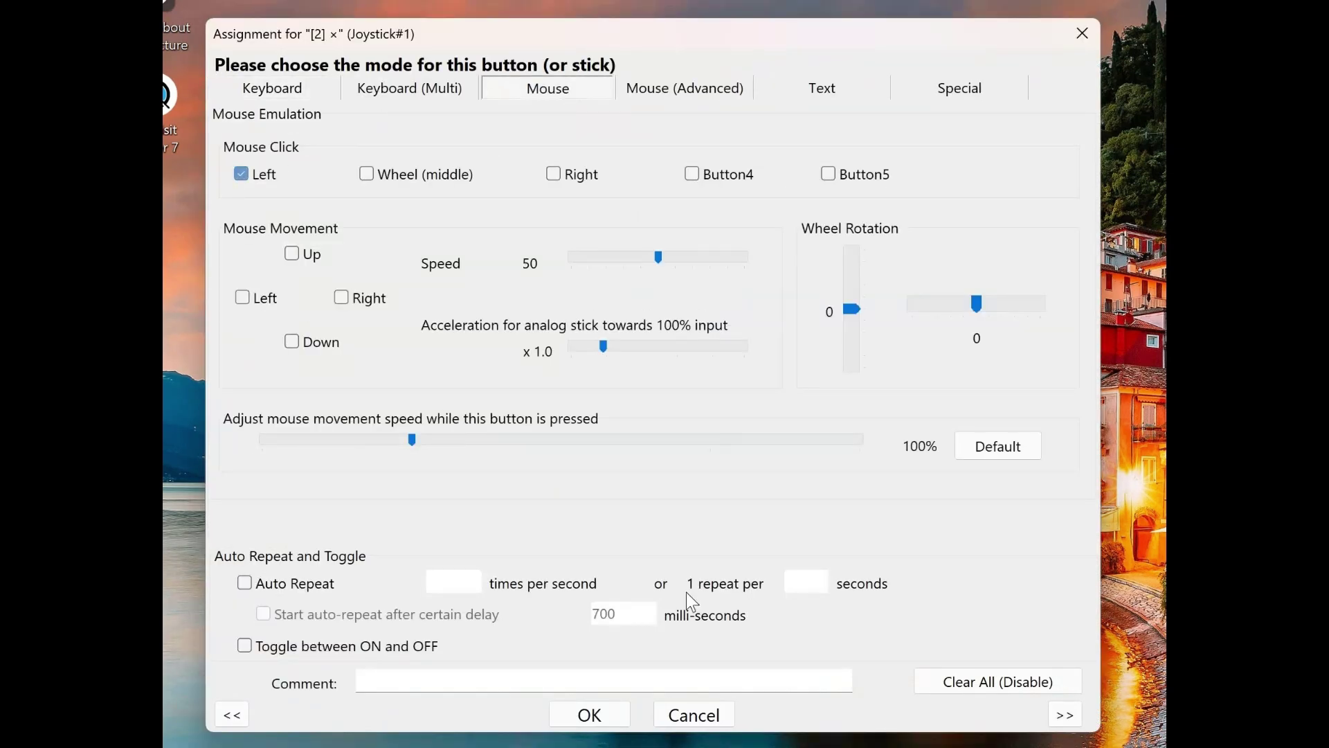
left_click(611, 711)
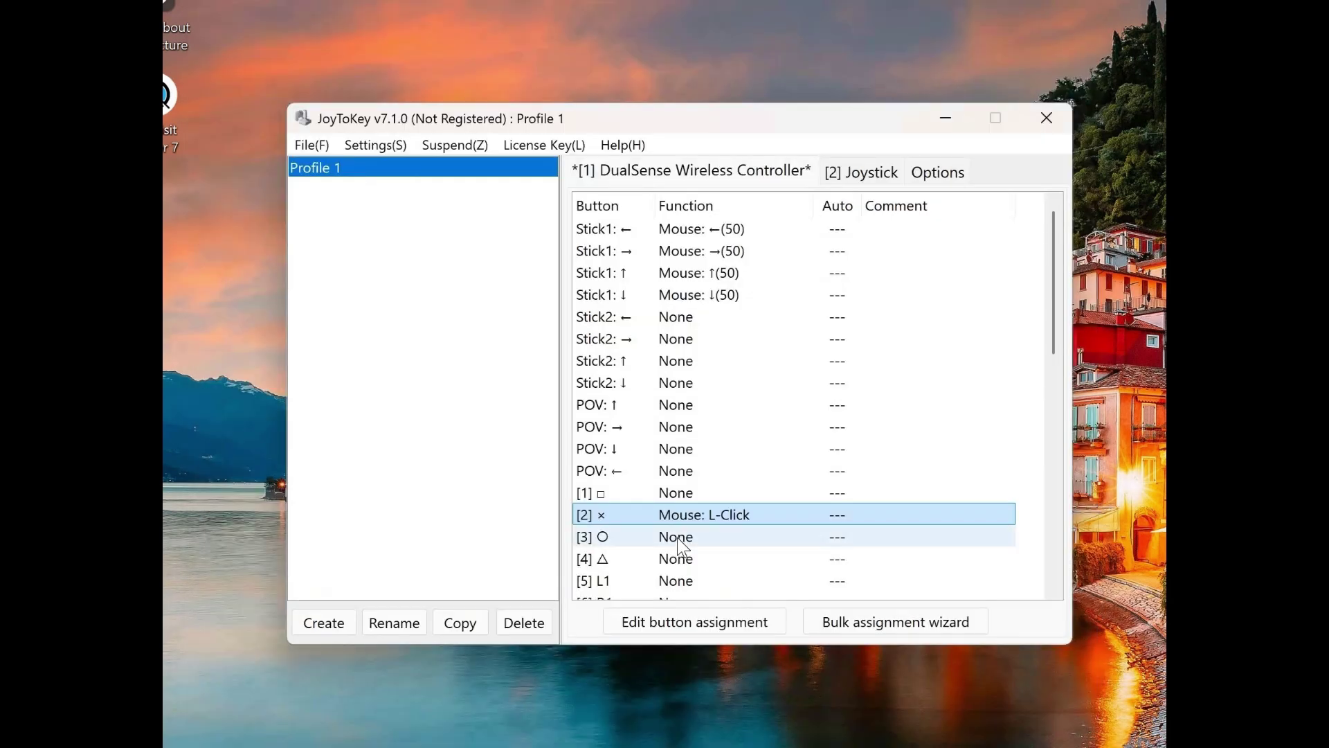
Step: Assign a right mouse click to the [3] ○ button after browsing the other assignment modes
double_click(677, 537)
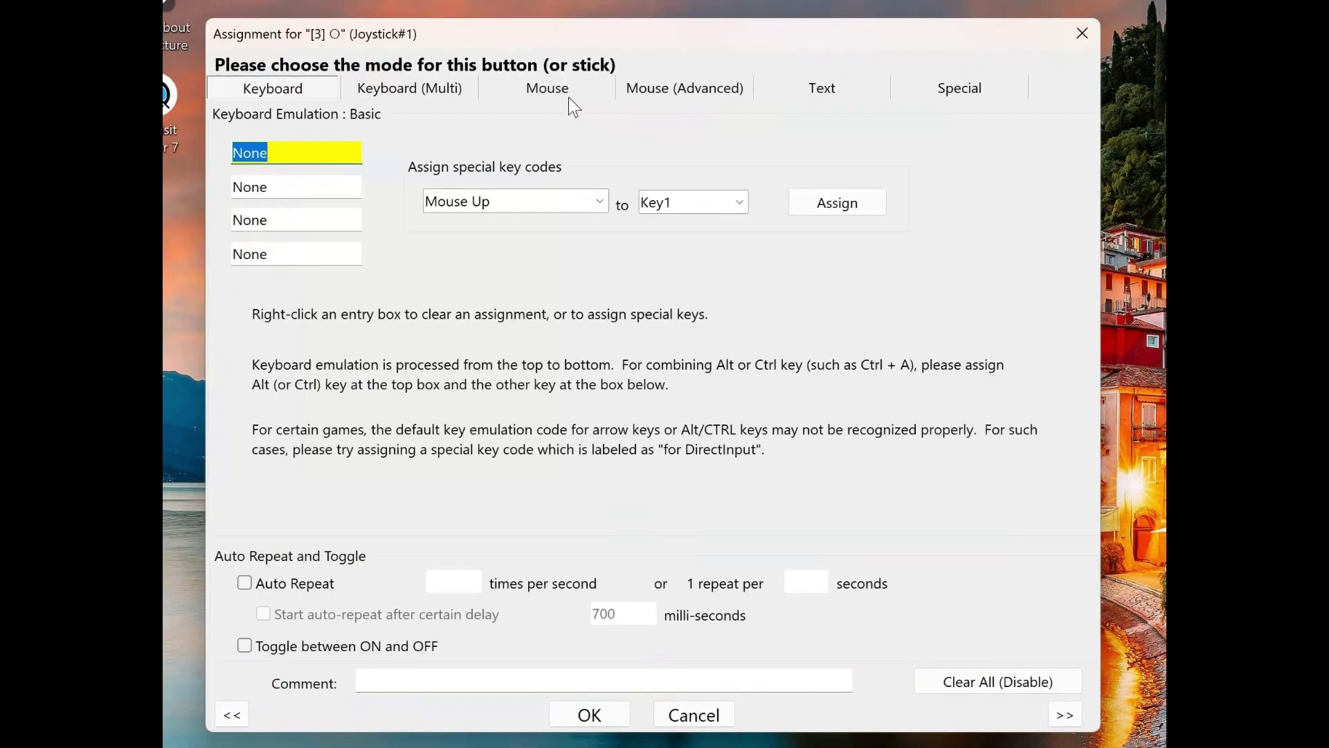
left_click(568, 97)
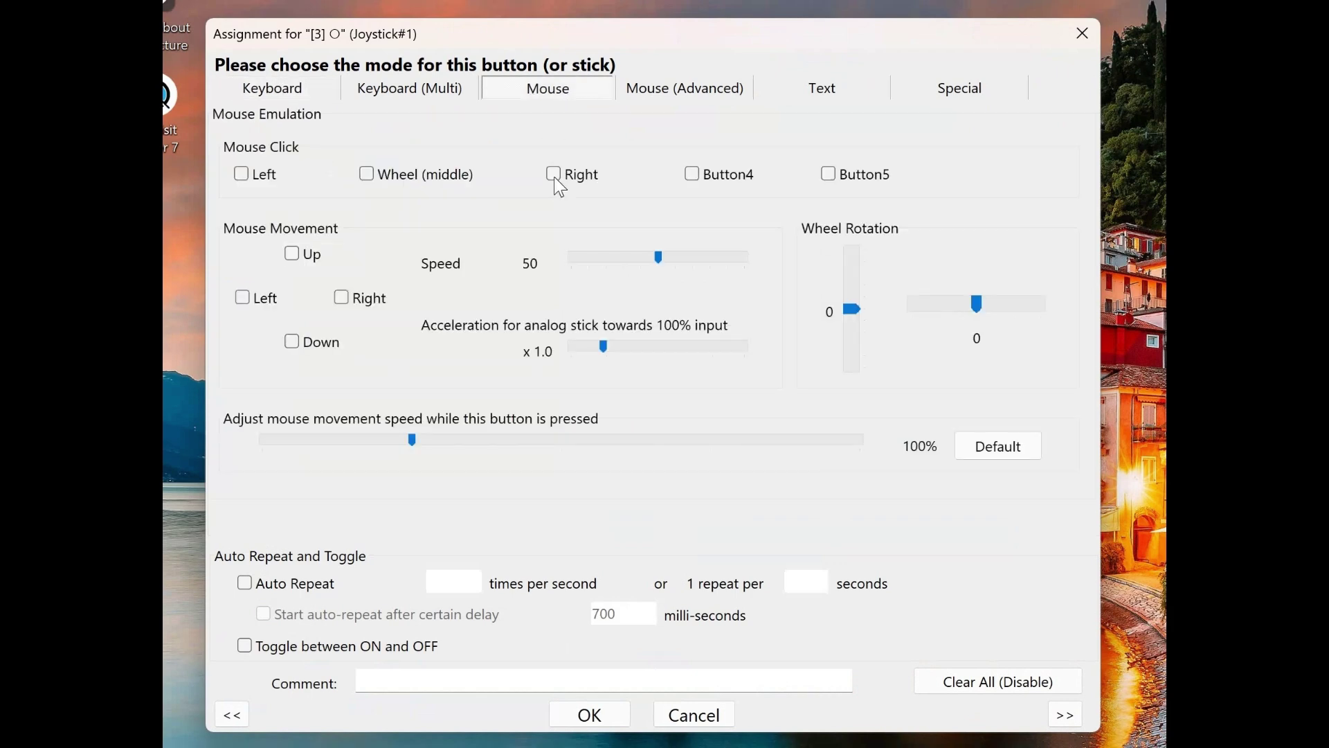
left_click(554, 174)
left_click(686, 88)
left_click(411, 88)
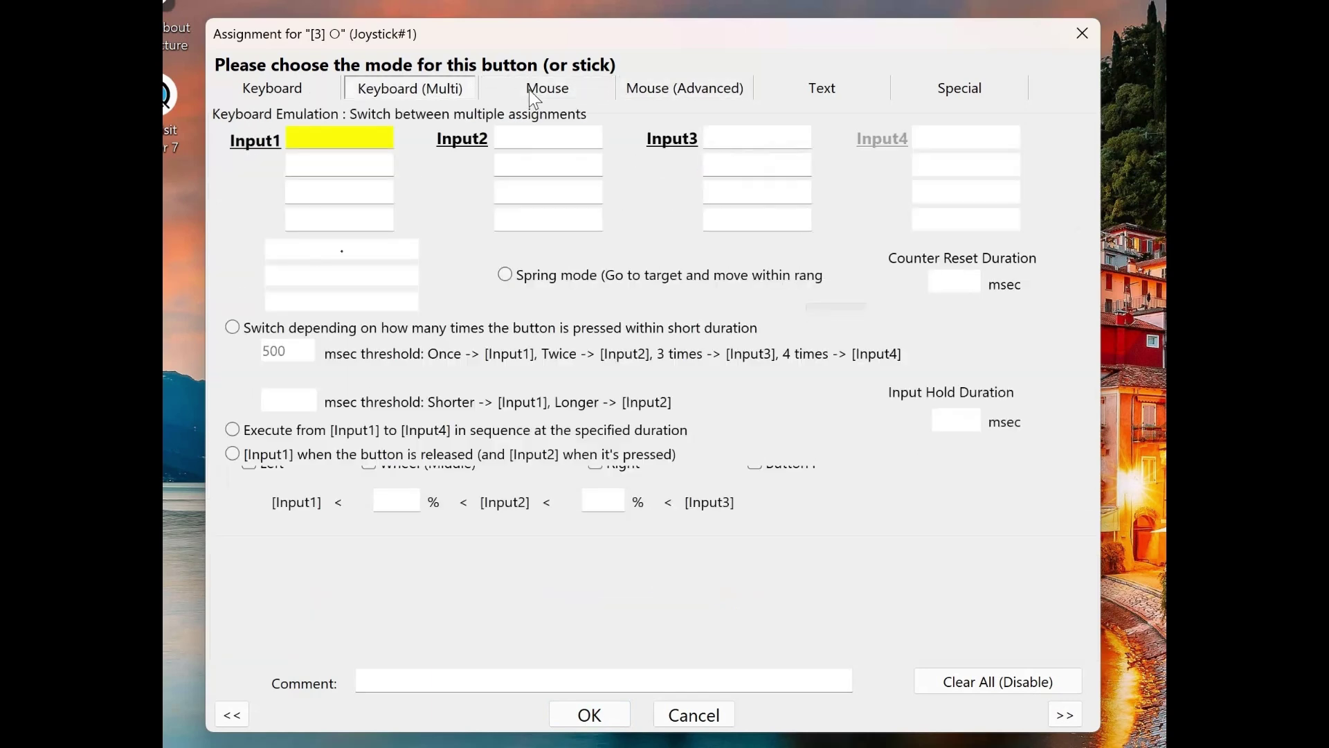
left_click(536, 91)
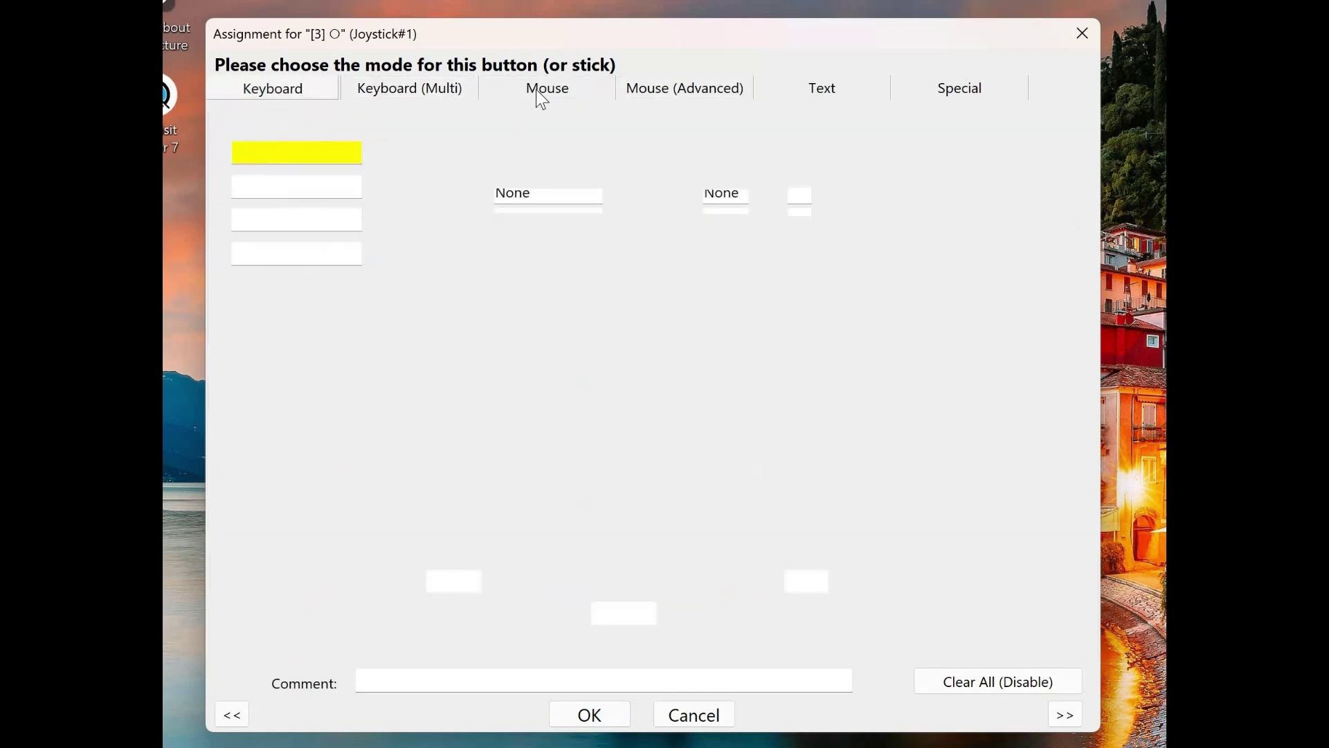
left_click(824, 88)
left_click(730, 89)
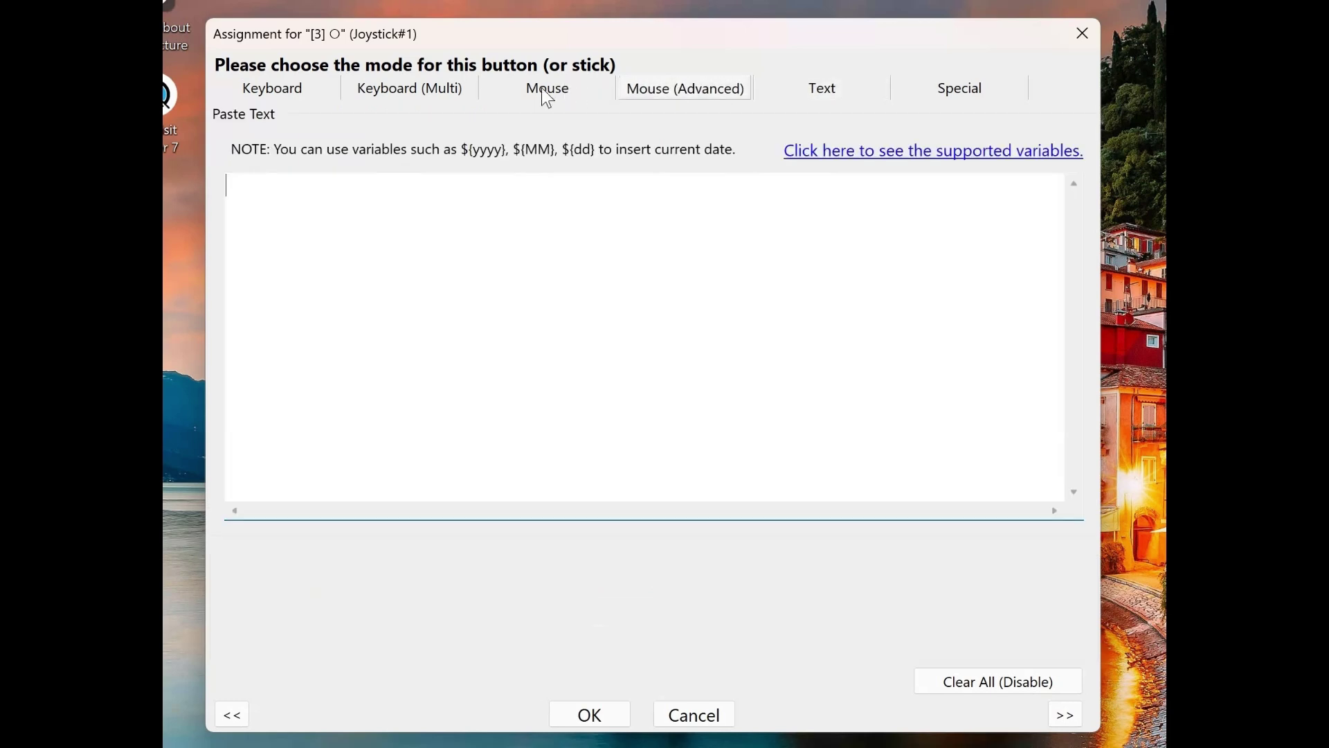
left_click(547, 90)
left_click(411, 88)
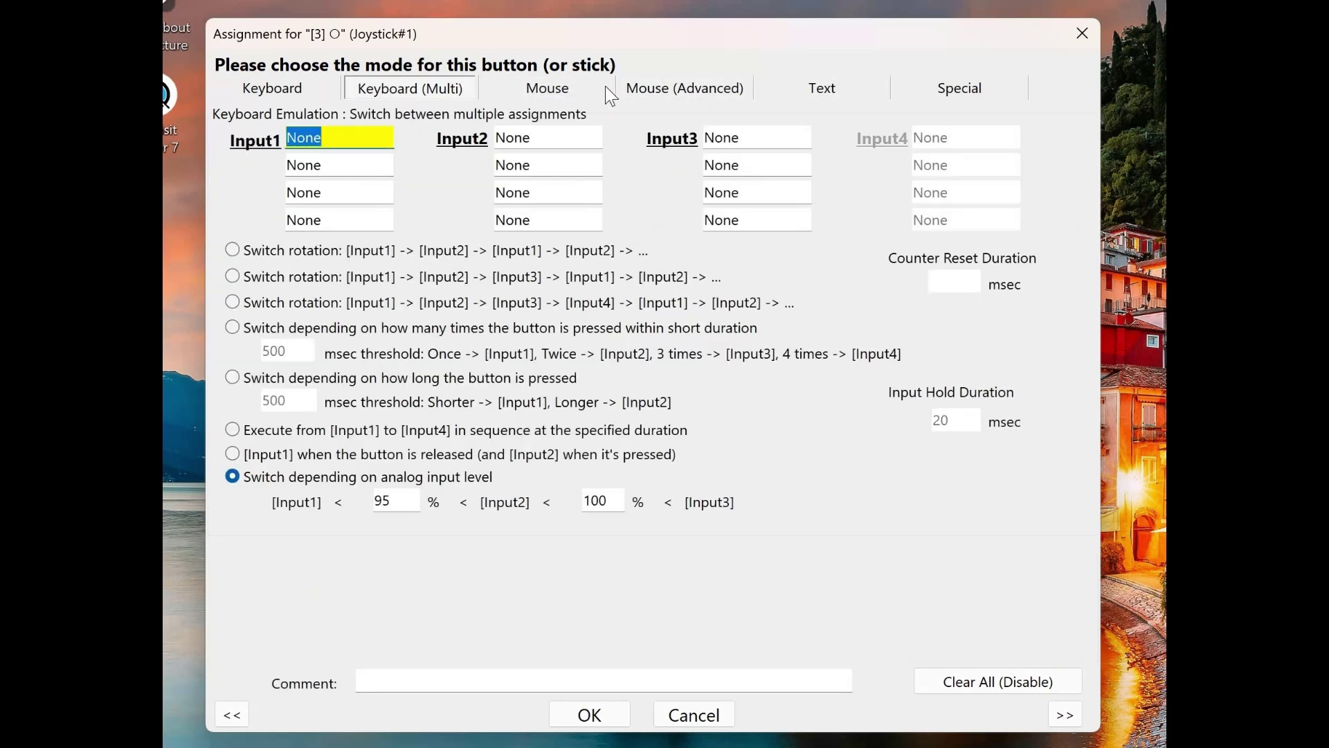
left_click(596, 89)
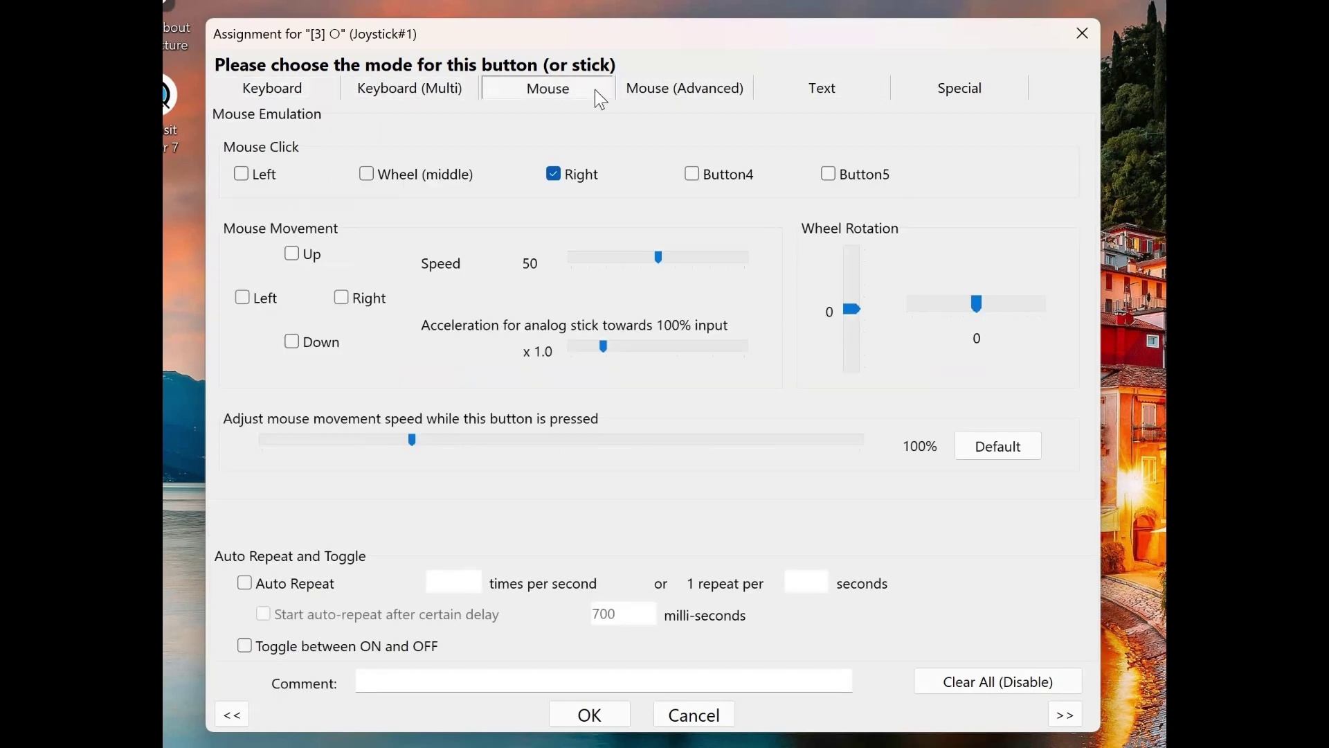
left_click(613, 717)
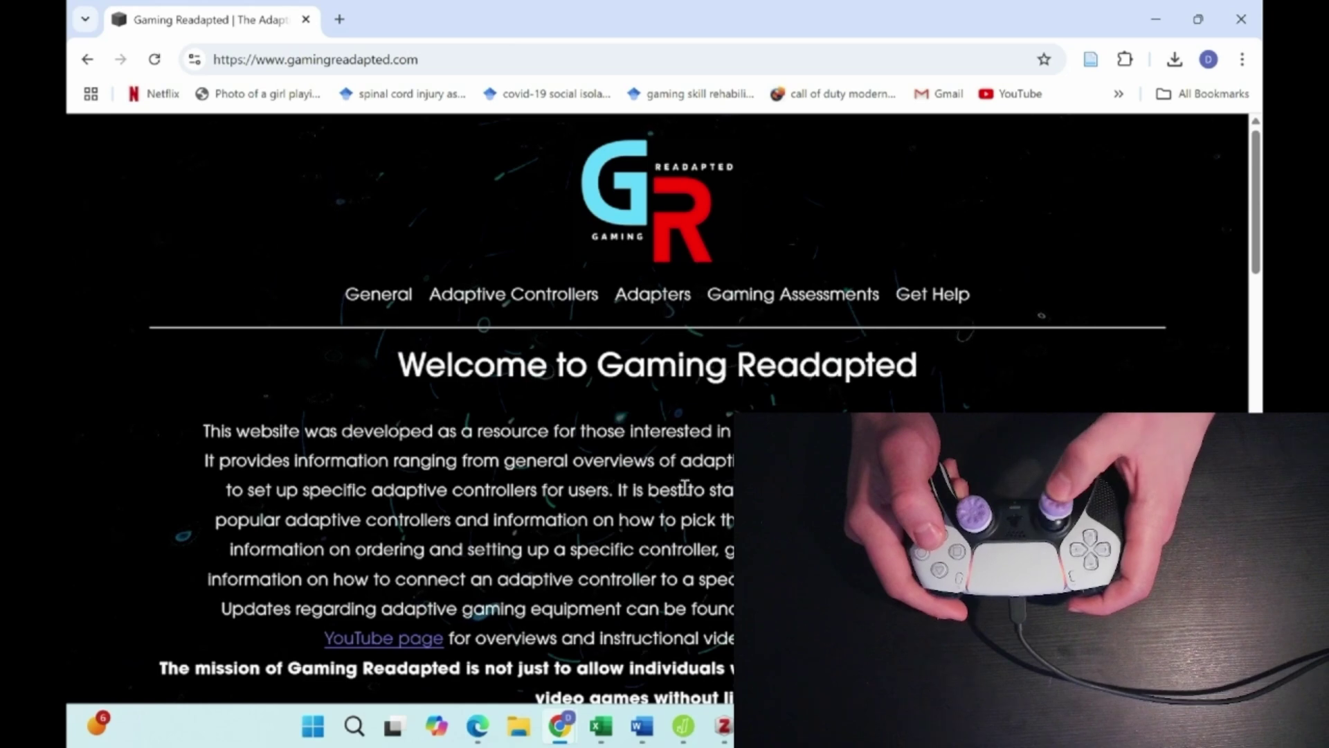
Step: Open Miscellaneous Controllers from the Adaptive Controllers menu and dismiss the page's context menu
mouse_move(520, 306)
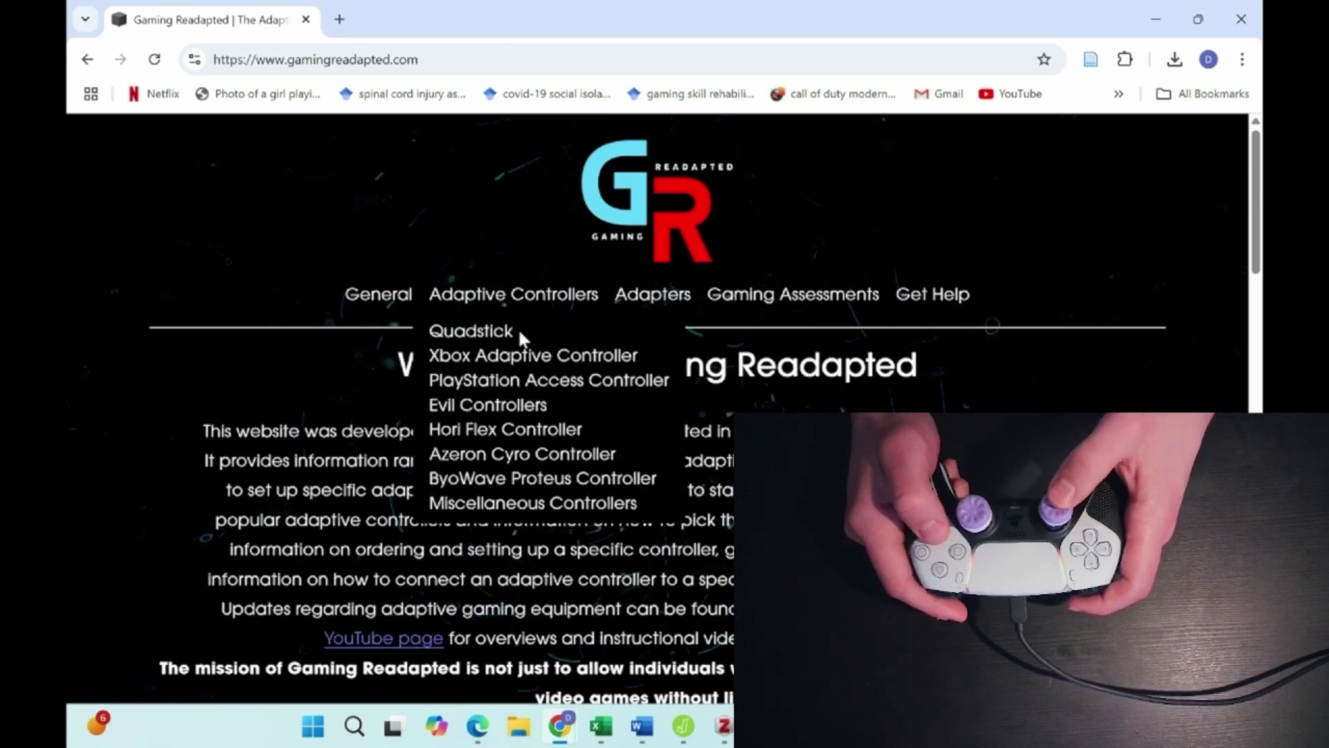
left_click(501, 505)
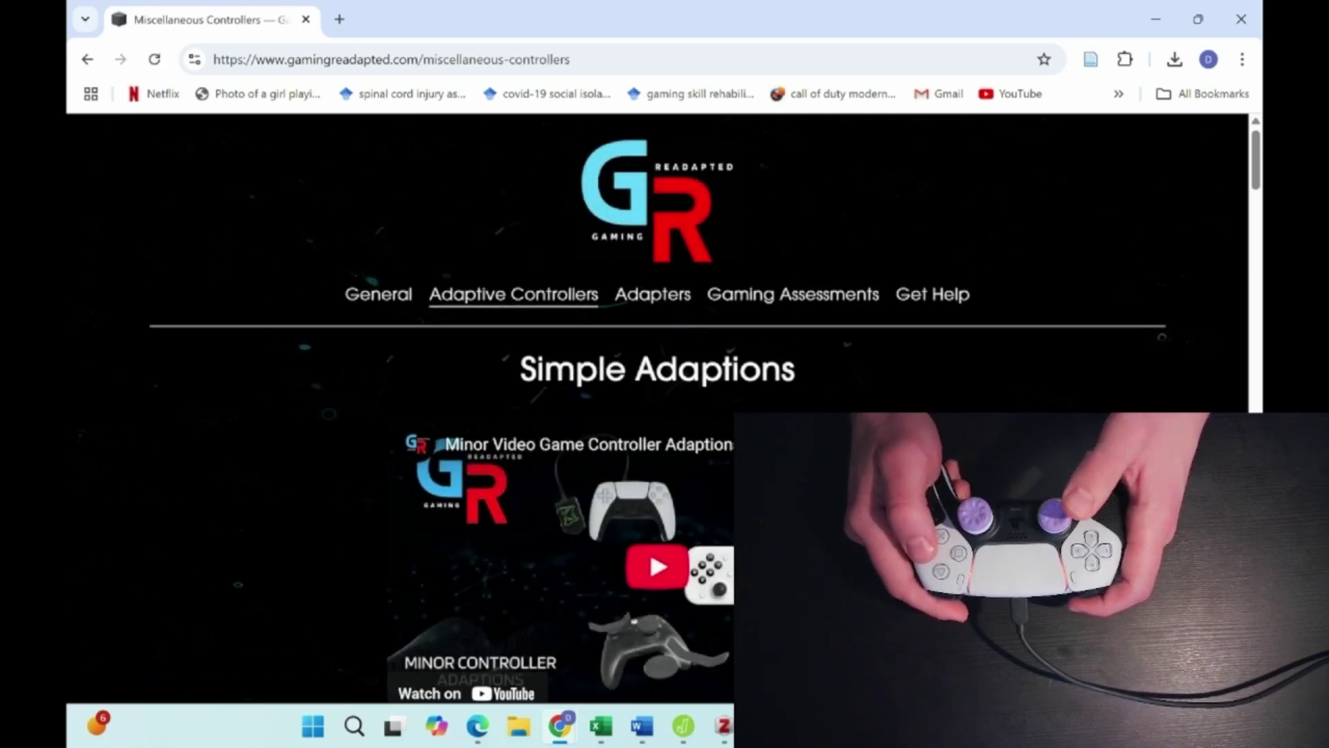
right_click(685, 135)
left_click(1046, 334)
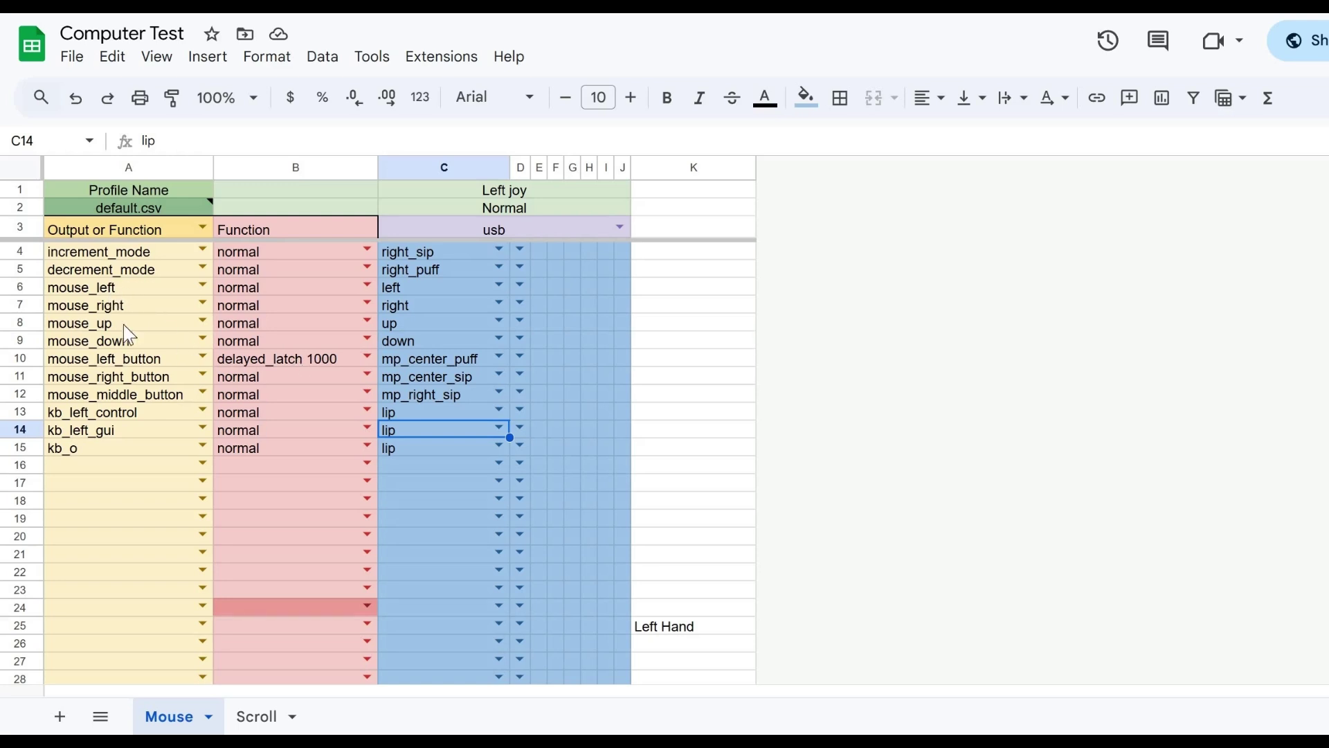
left_click_drag(110, 289, 173, 342)
key("shift+Right")
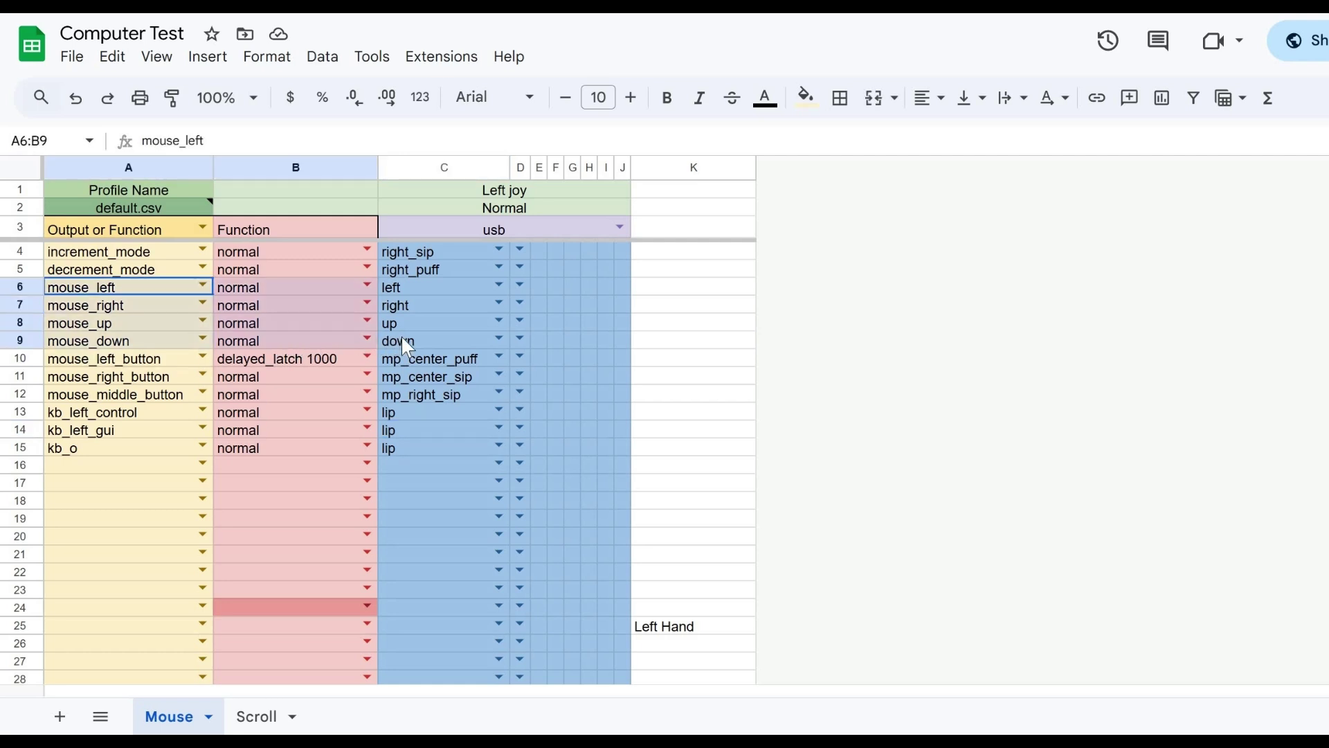
key("shift+Right")
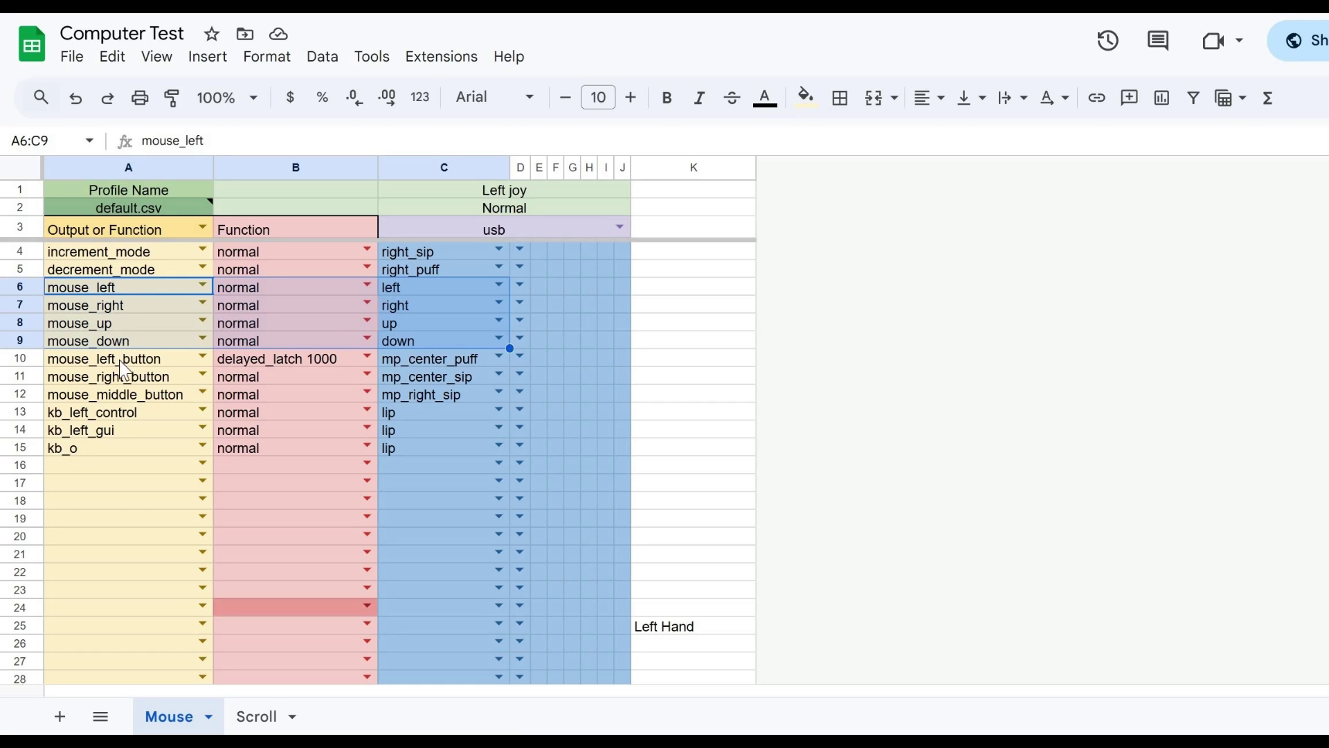
left_click(126, 363)
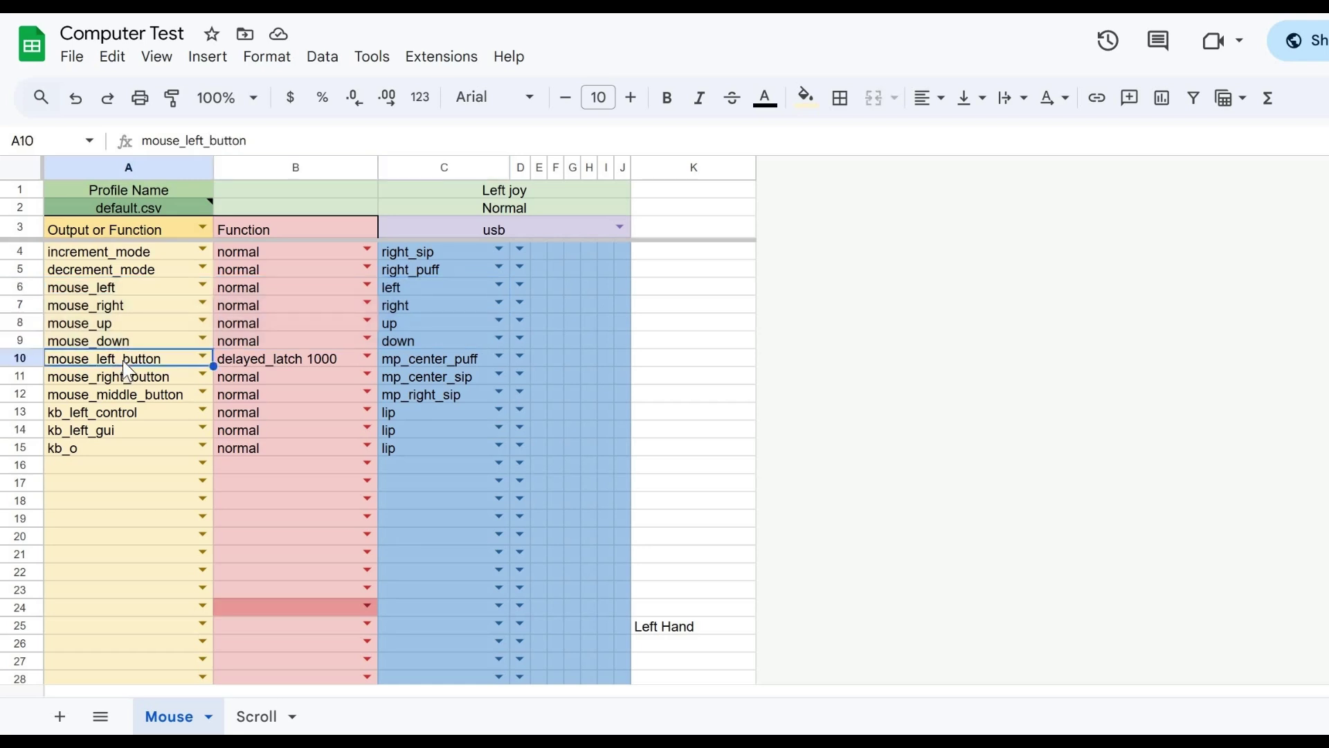
left_click(450, 363)
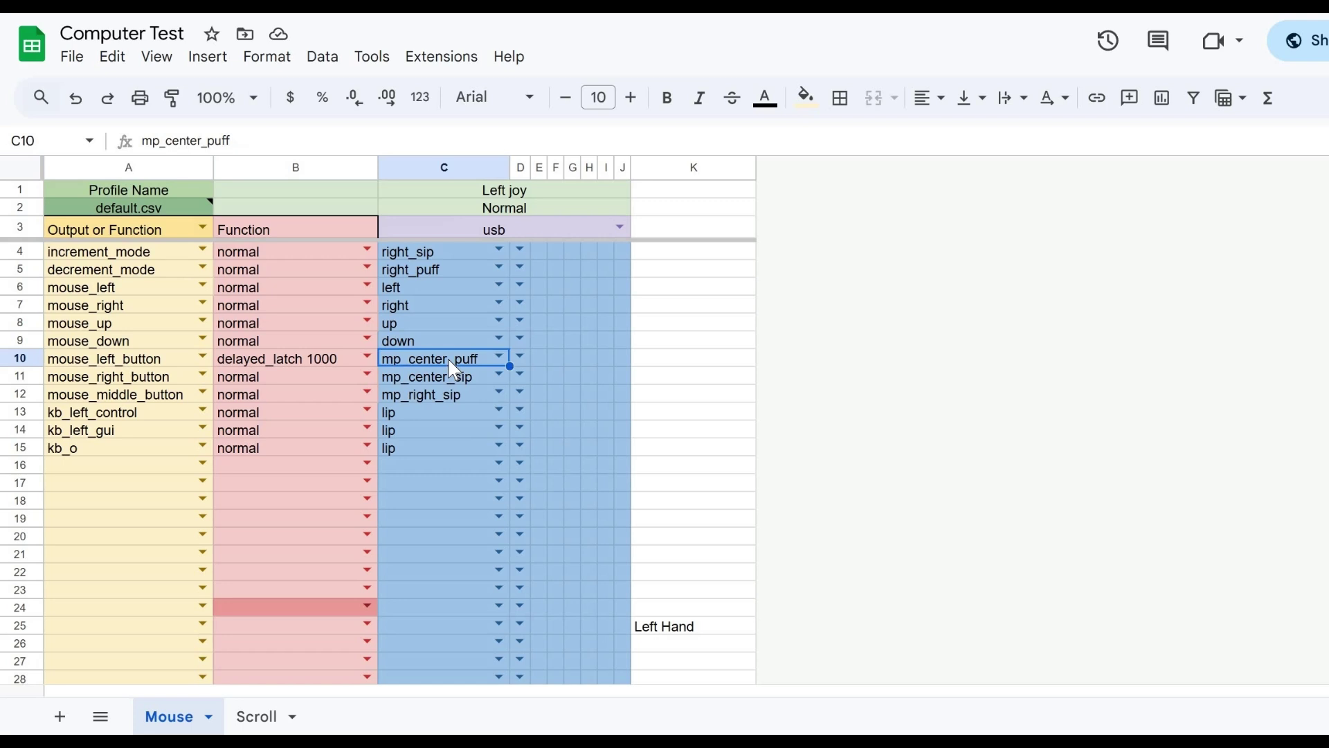
left_click(341, 372)
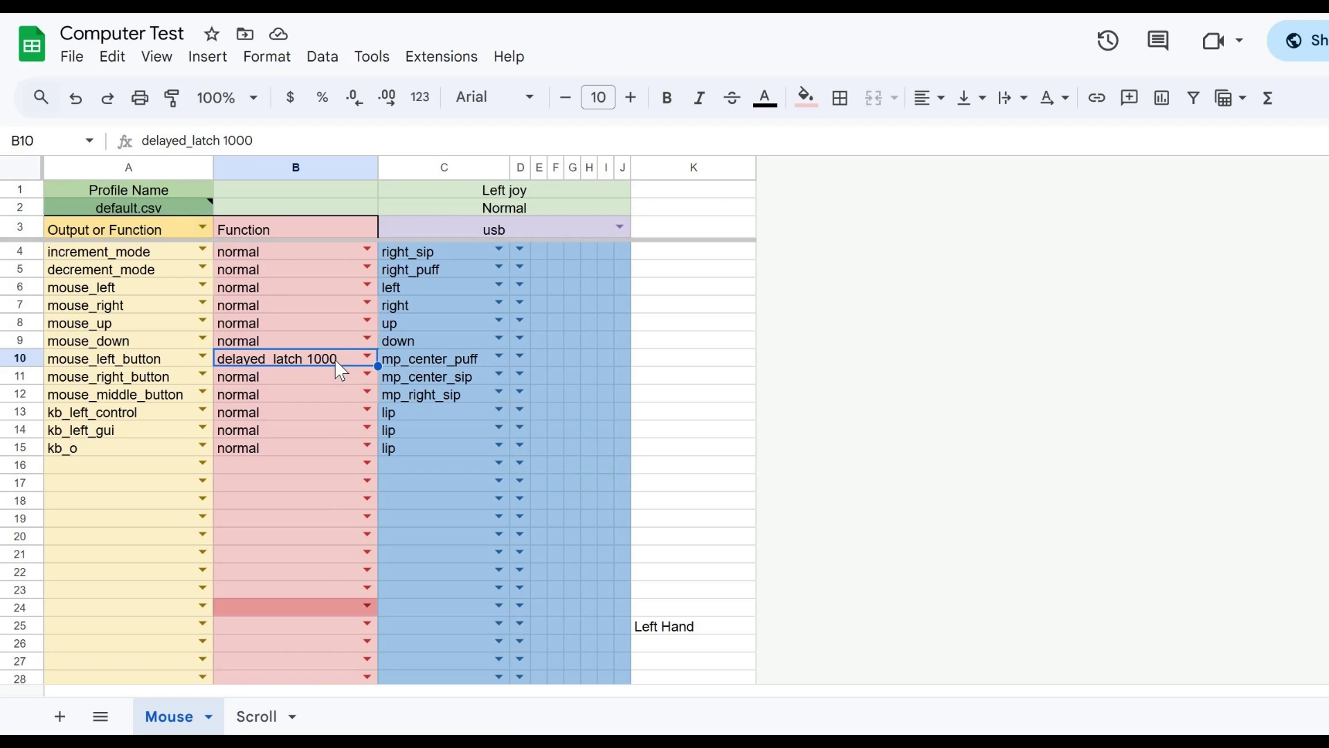
key("Down")
key("Left")
left_click(422, 378)
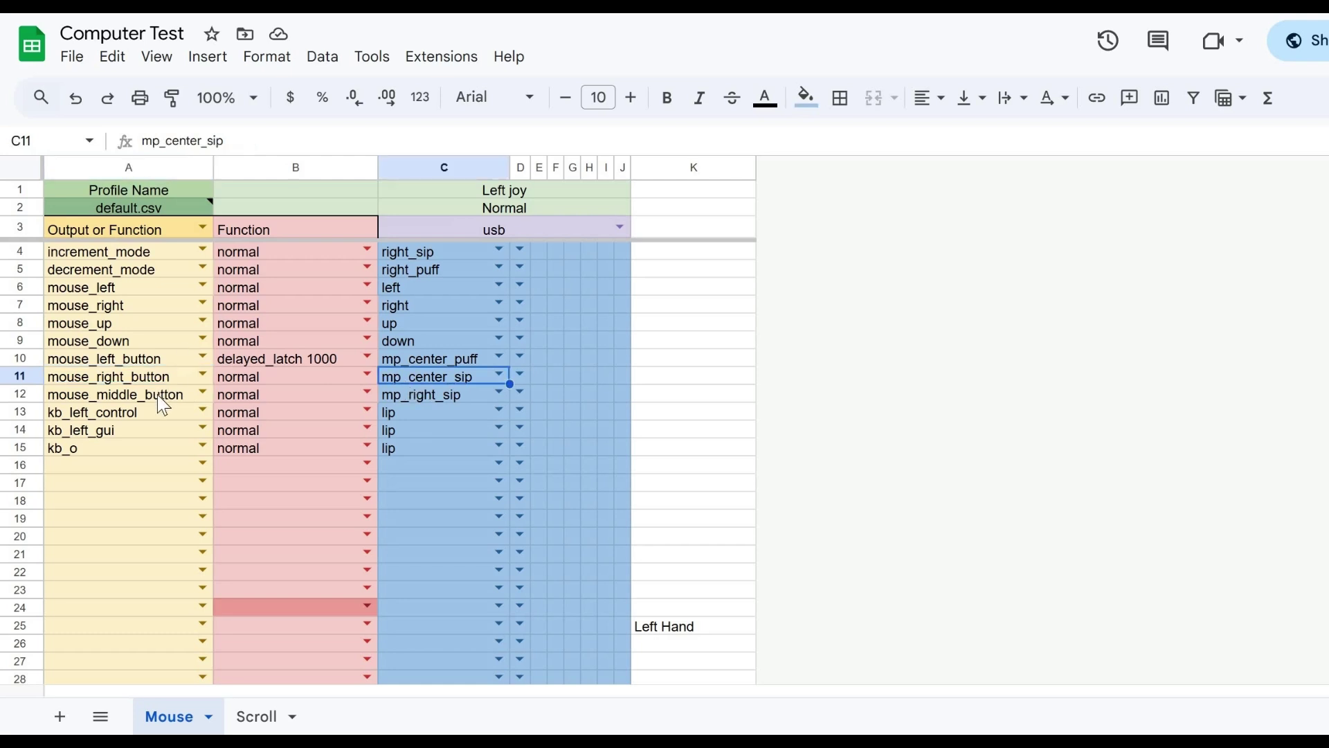
key("Down")
key("Left")
key("Left")
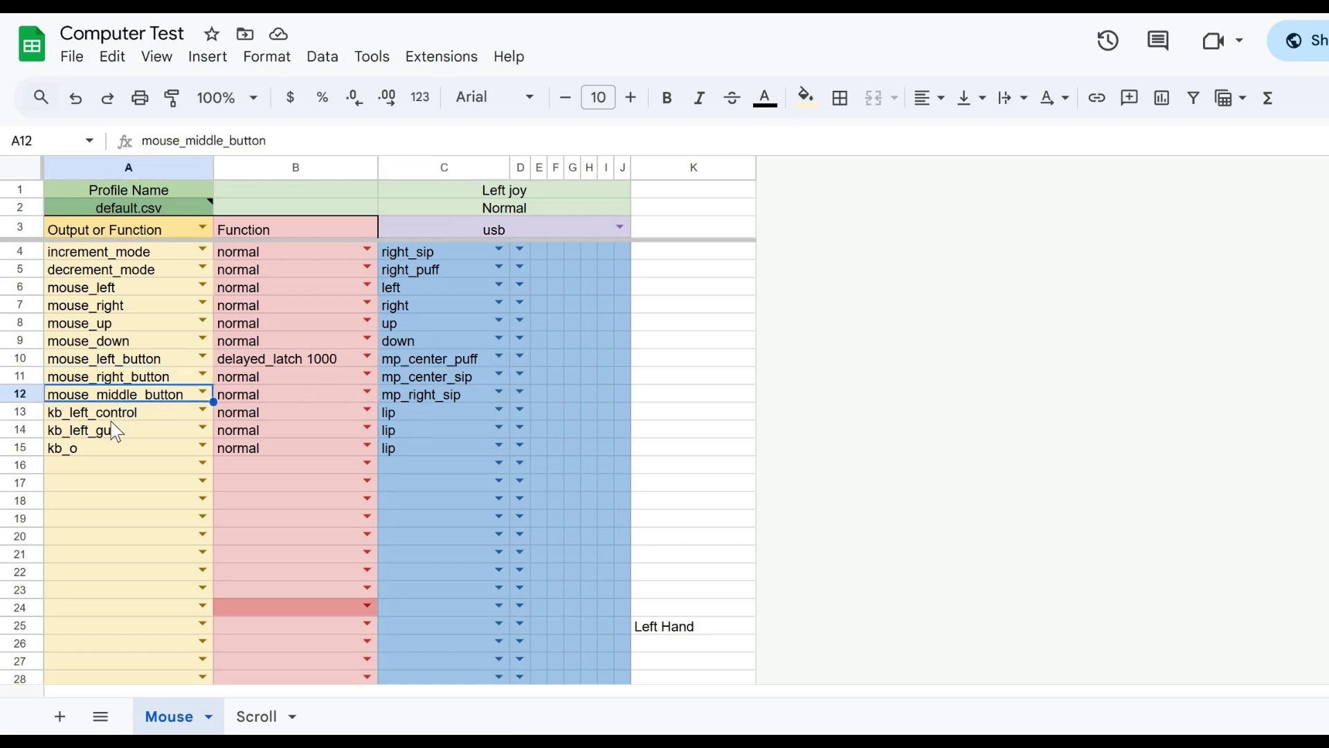
key("Right")
key("Right")
key("Down")
key("Left")
key("Left")
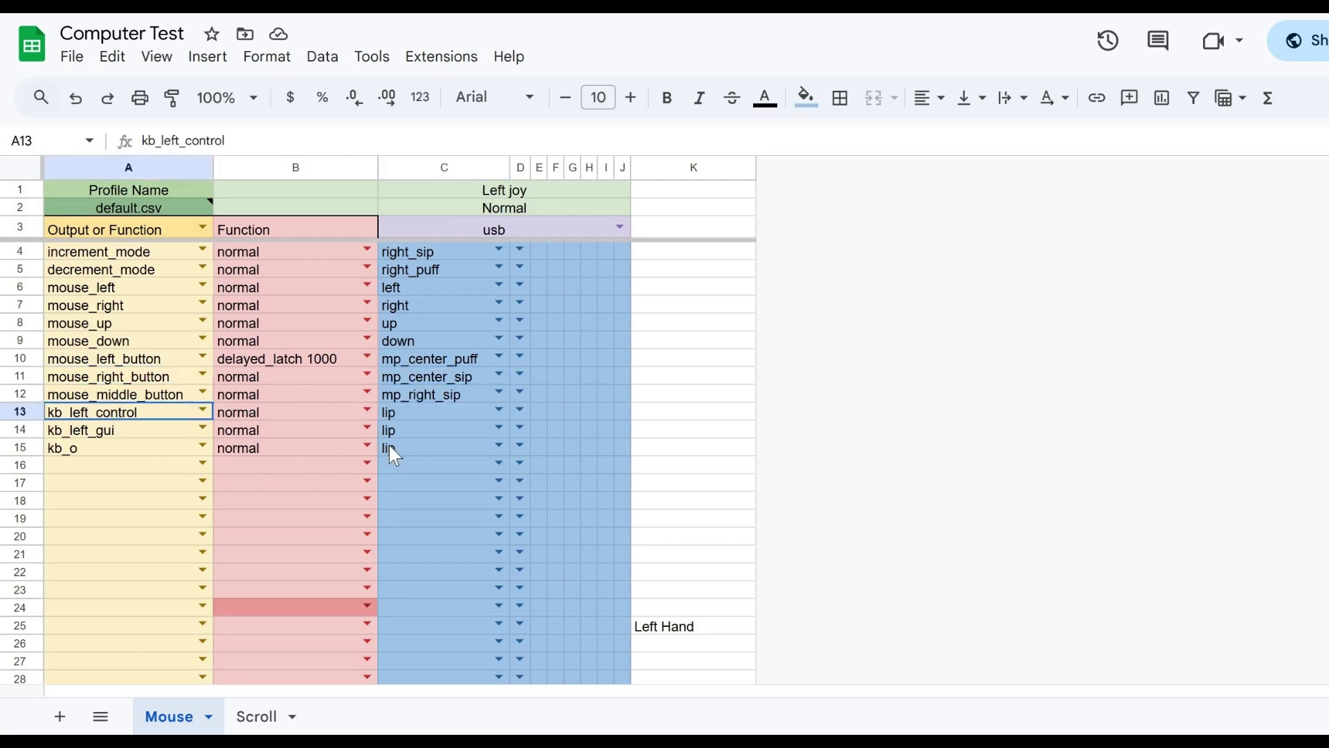
key("shift+Down")
key("shift+Down")
key("shift+Down")
key("shift+Right")
key("shift+Up")
key("shift+Right")
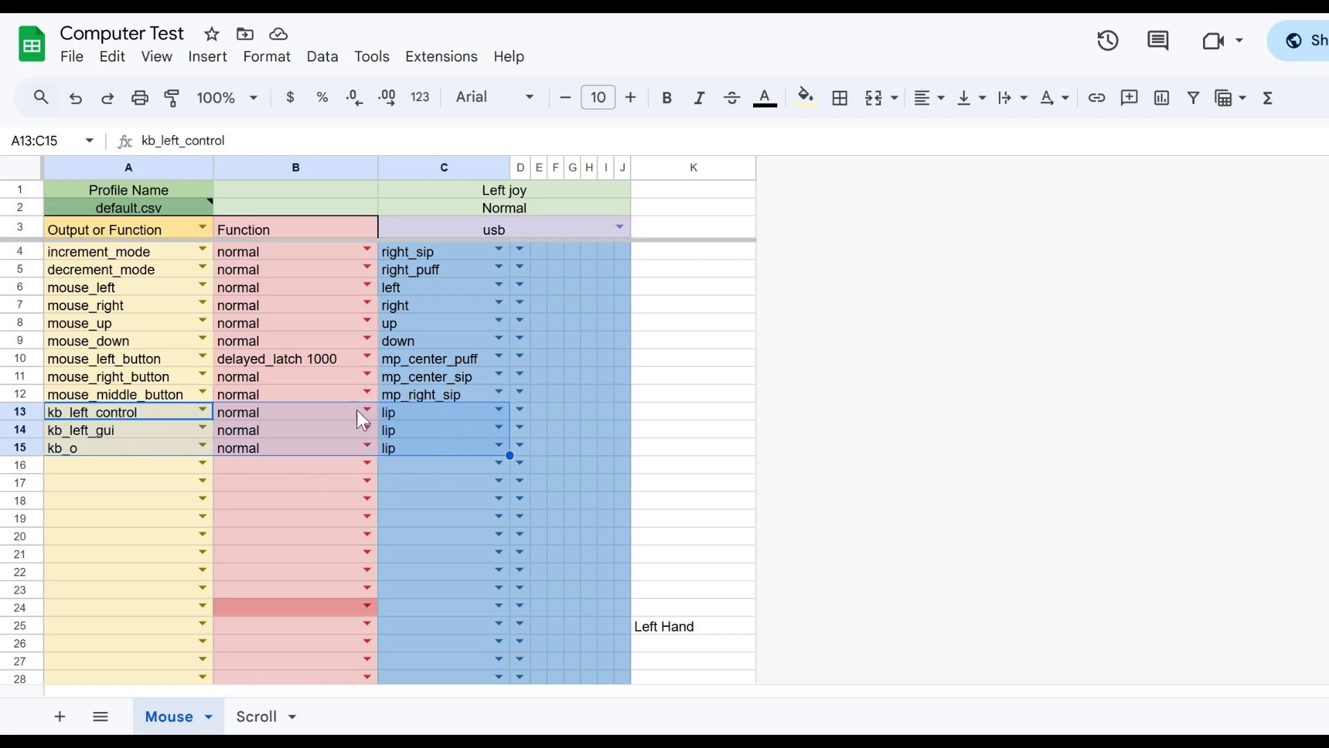
left_click(421, 360)
Step: Show the Scroll sheet and highlight the pan and wheel rows A6:C9 and the sip input cells
left_click(254, 716)
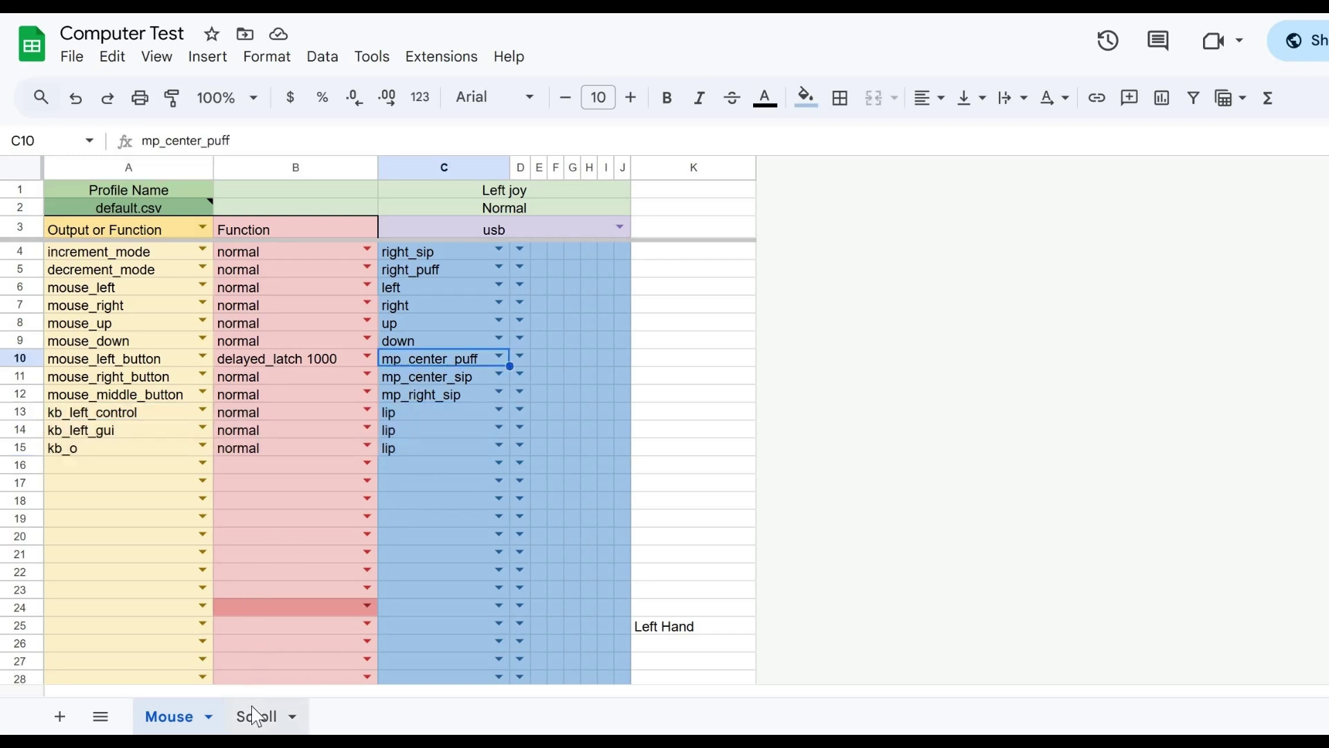
left_click(108, 270)
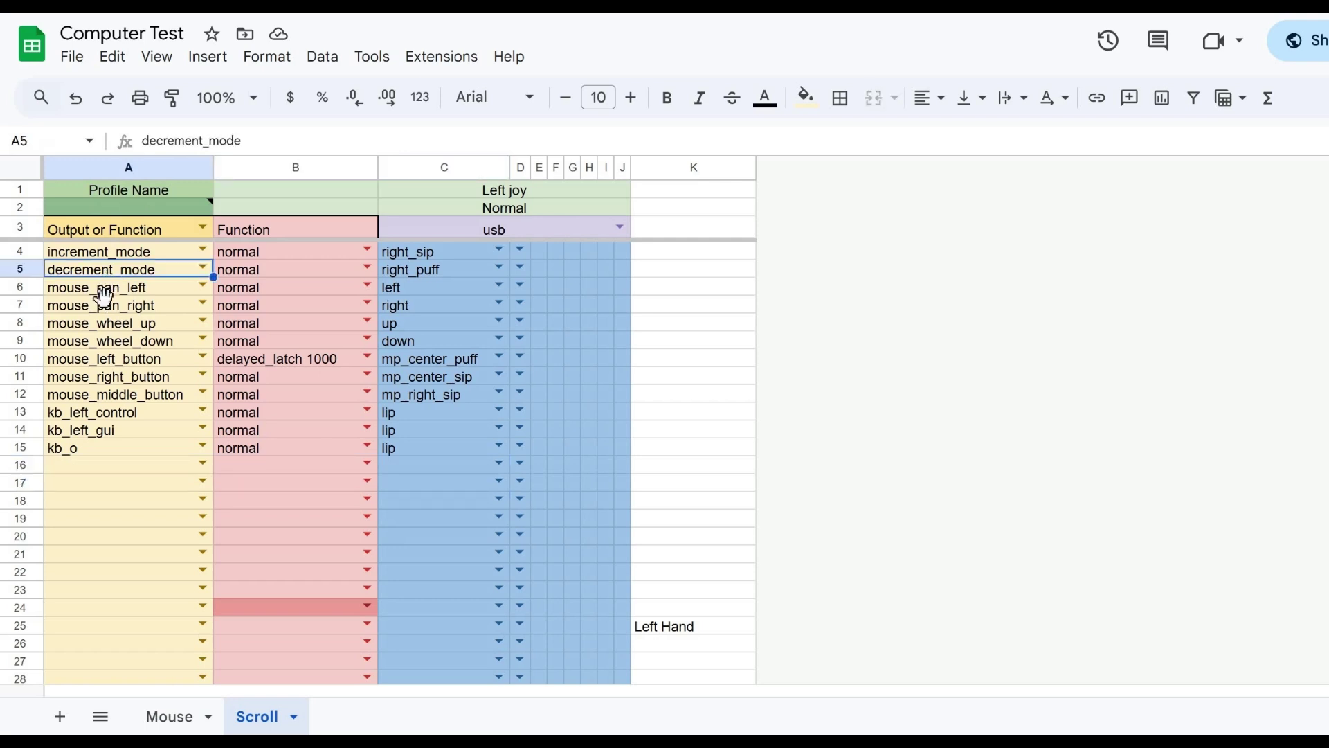
left_click_drag(104, 289, 407, 304)
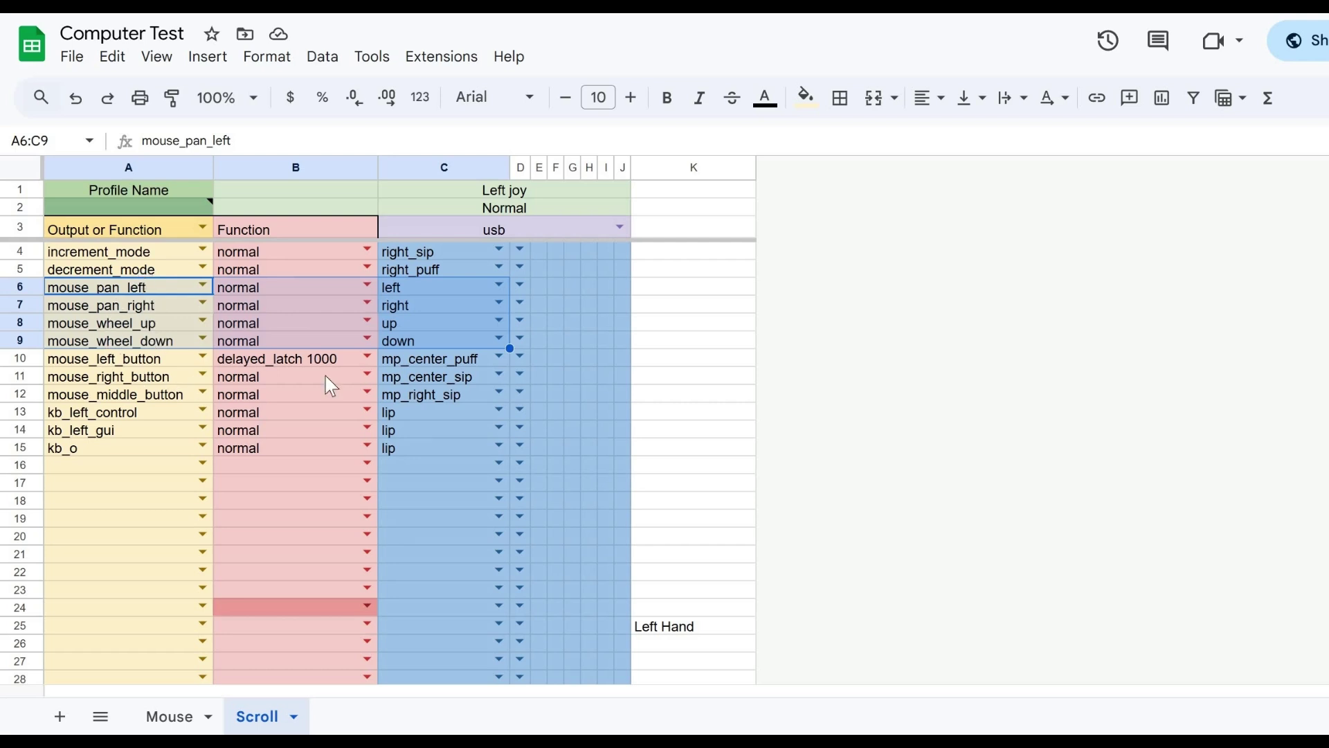
left_click(425, 393)
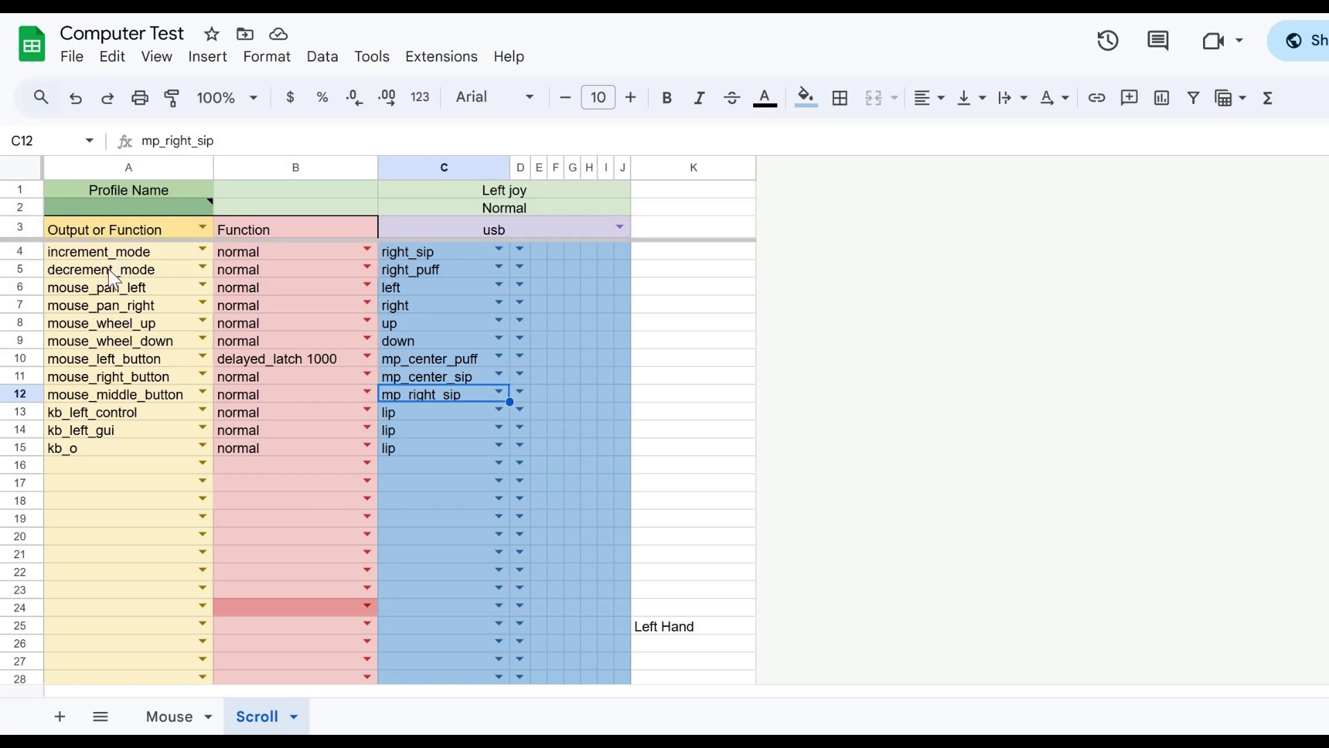
left_click_drag(424, 436, 442, 459)
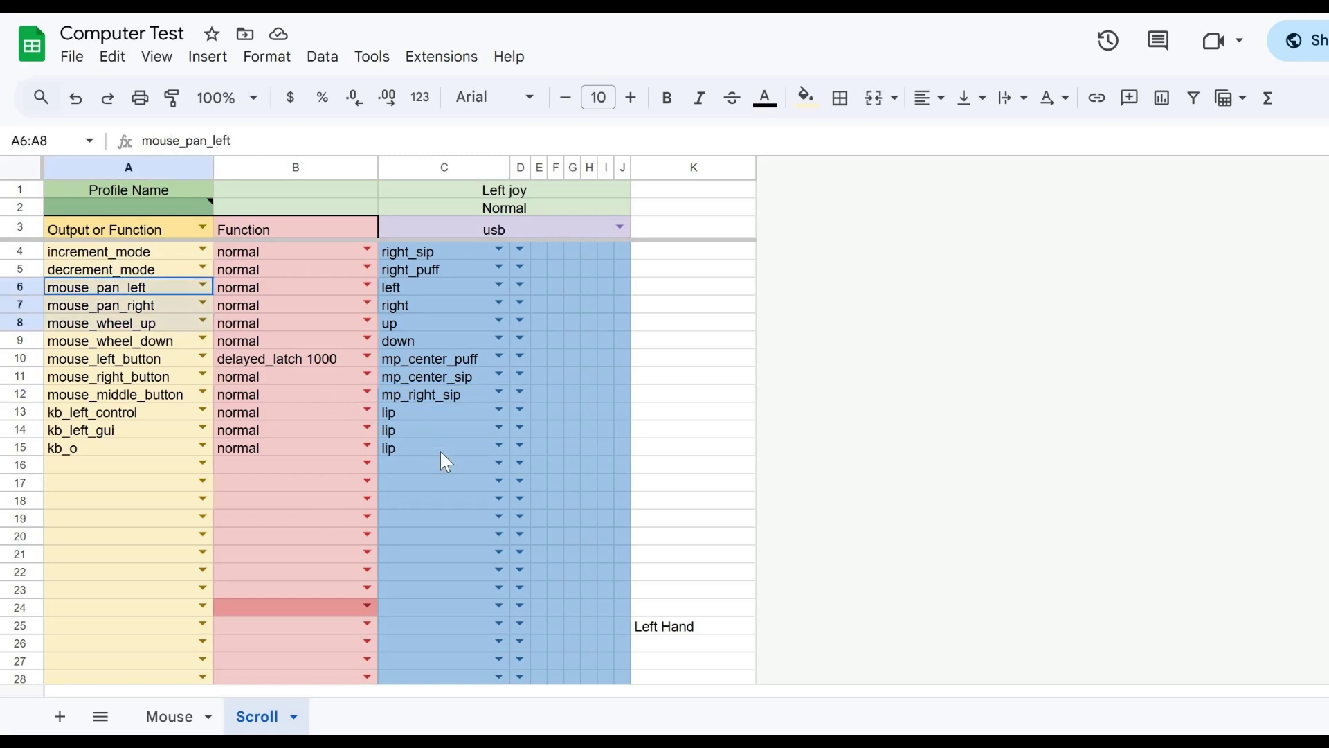
left_click(426, 381)
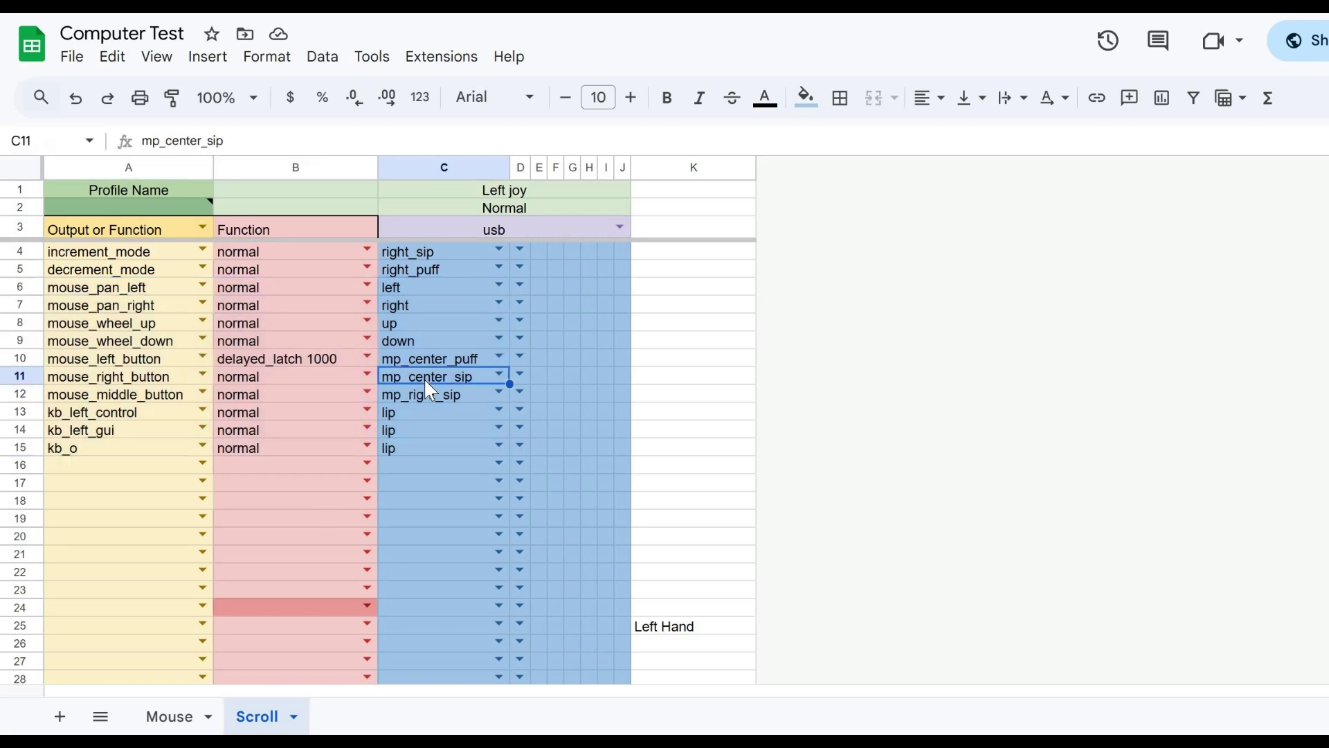